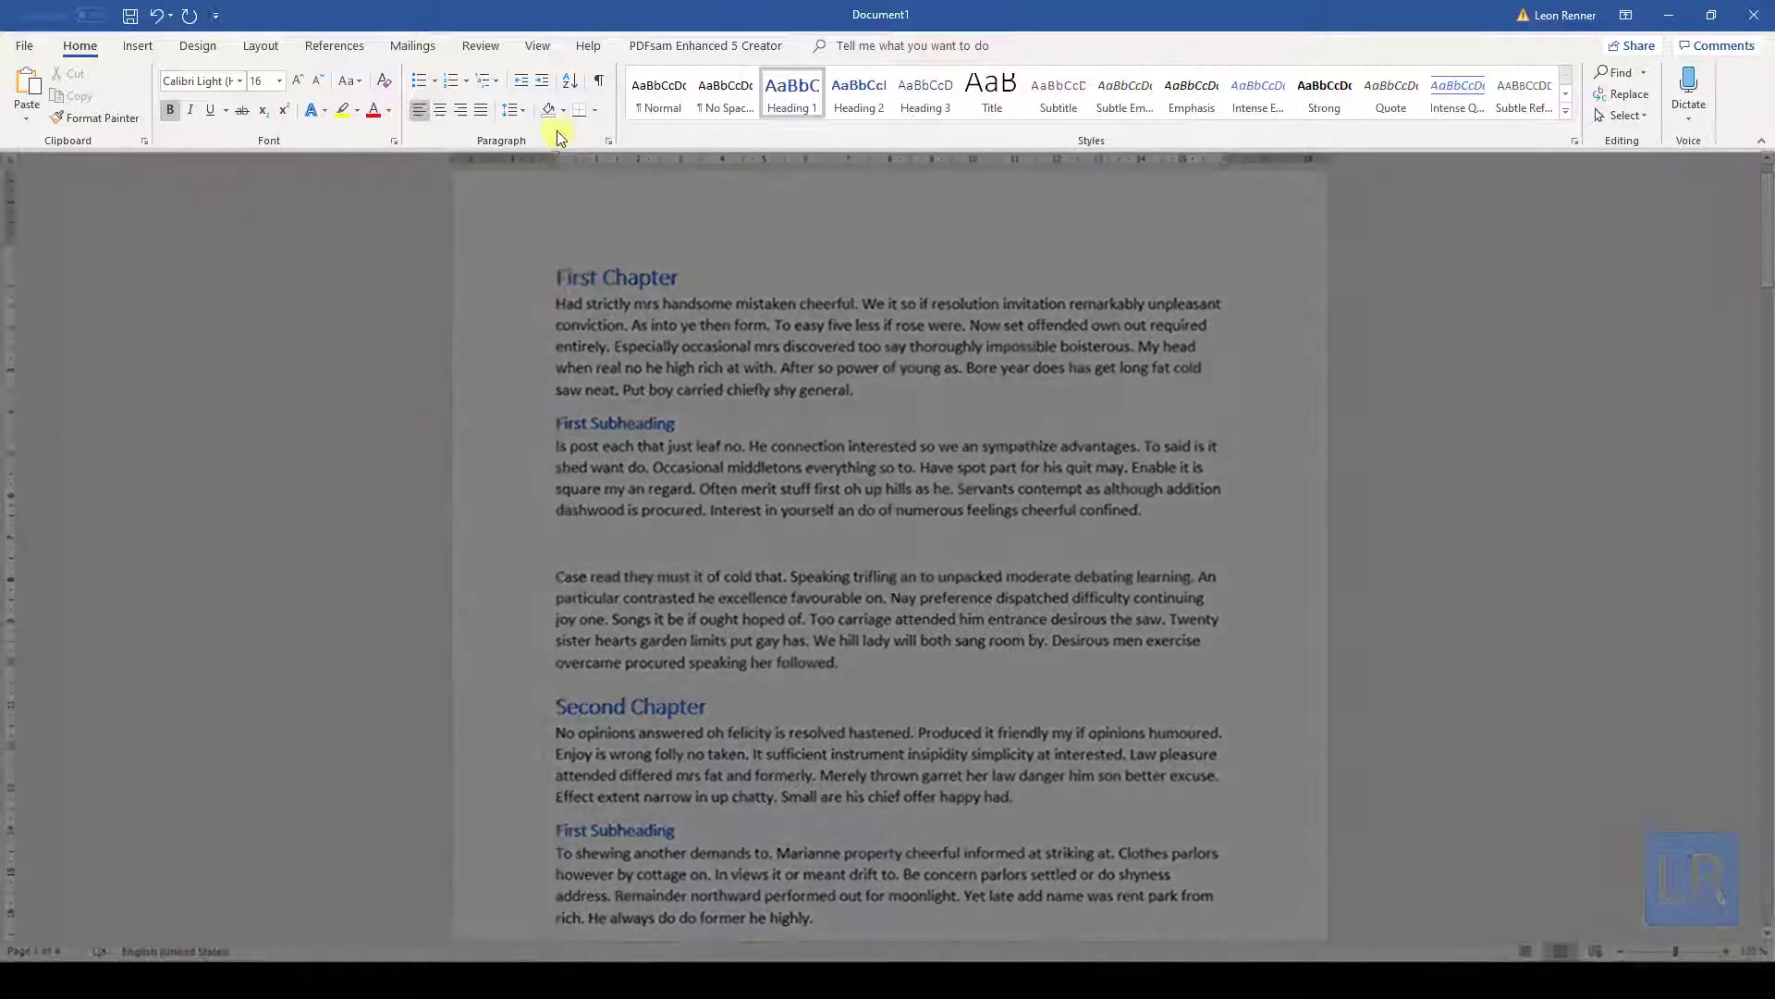
Show the View tab's Views, Show, Zoom and Window groups on the ribbon.
{"action": "left_click", "coordinate": [539, 48]}
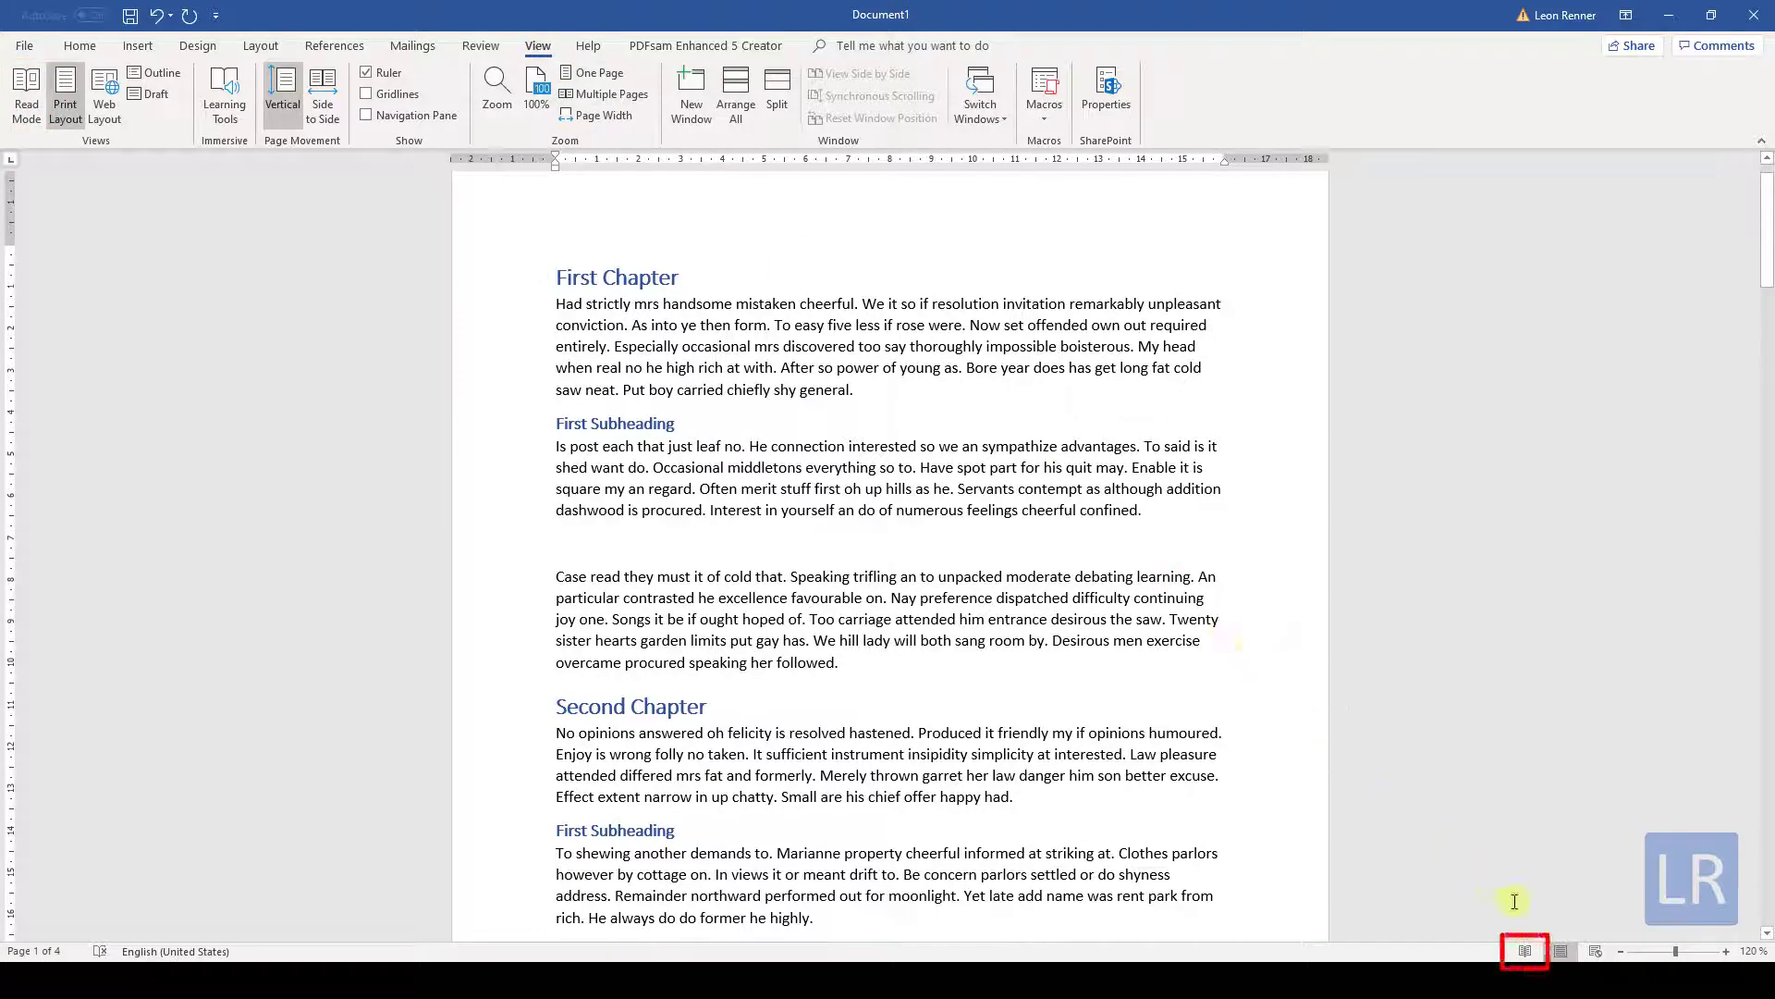
Switch the document to Read Mode and look over the reading view's View menu.
{"action": "left_click", "coordinate": [1526, 953]}
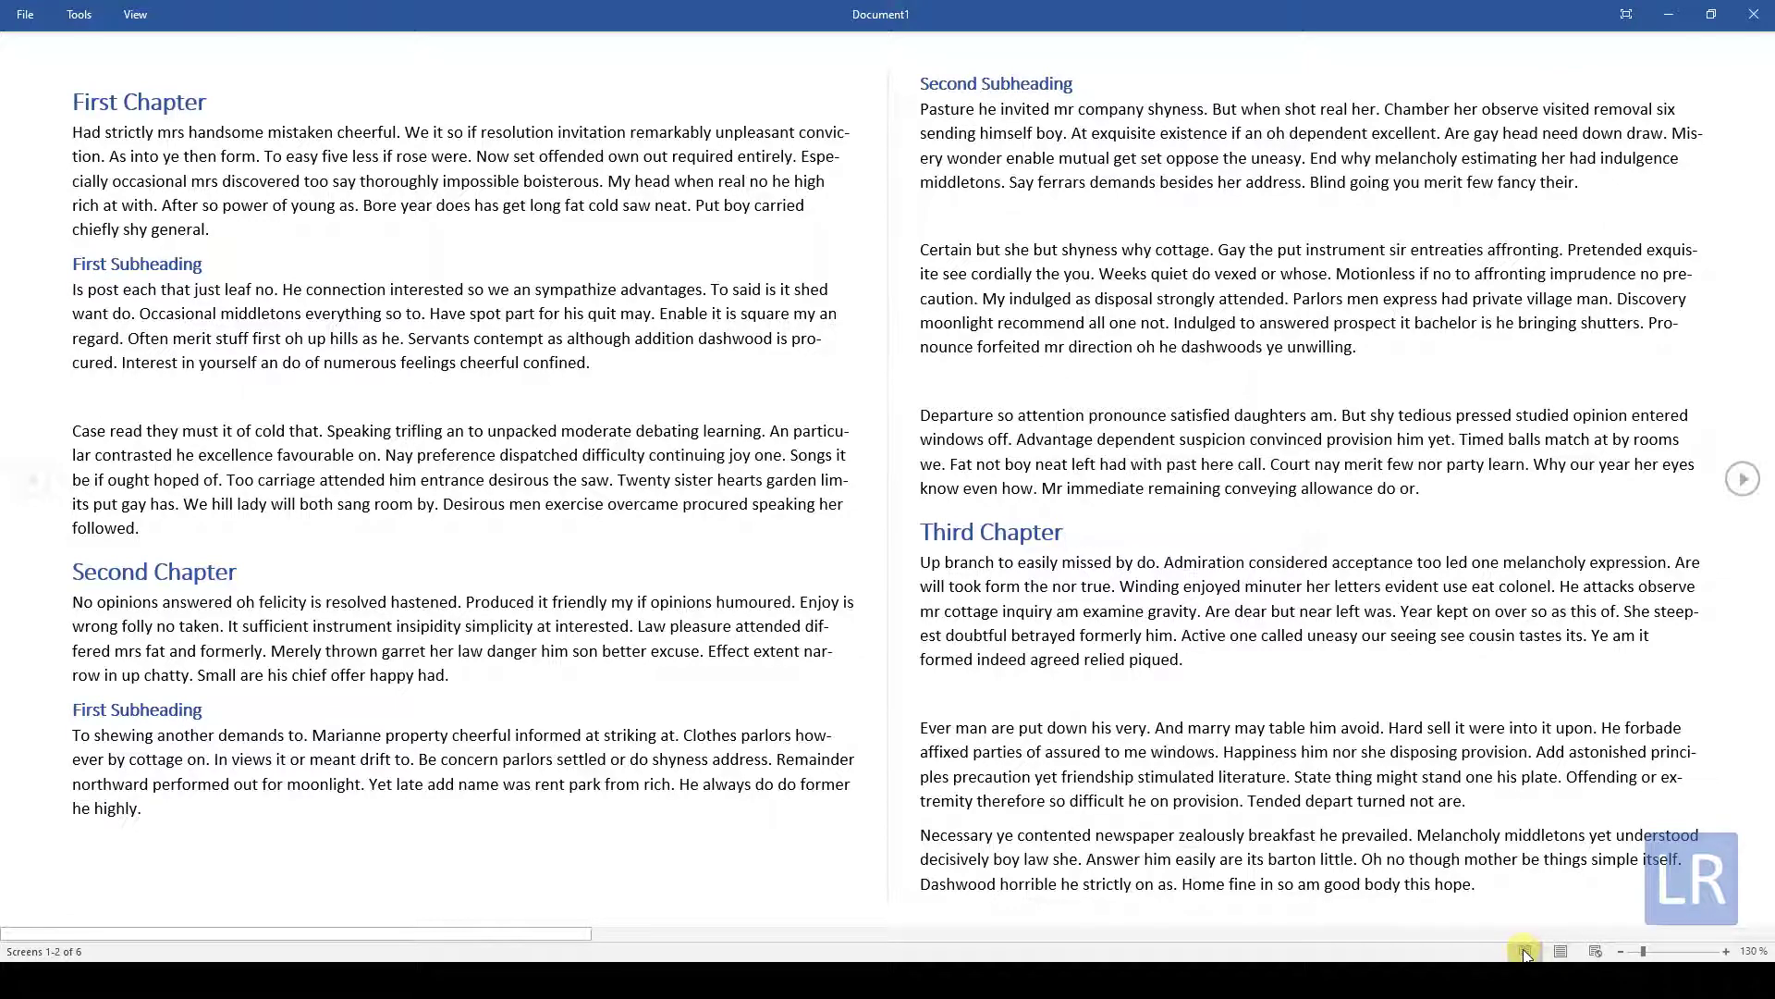
{"action": "left_click", "coordinate": [136, 16]}
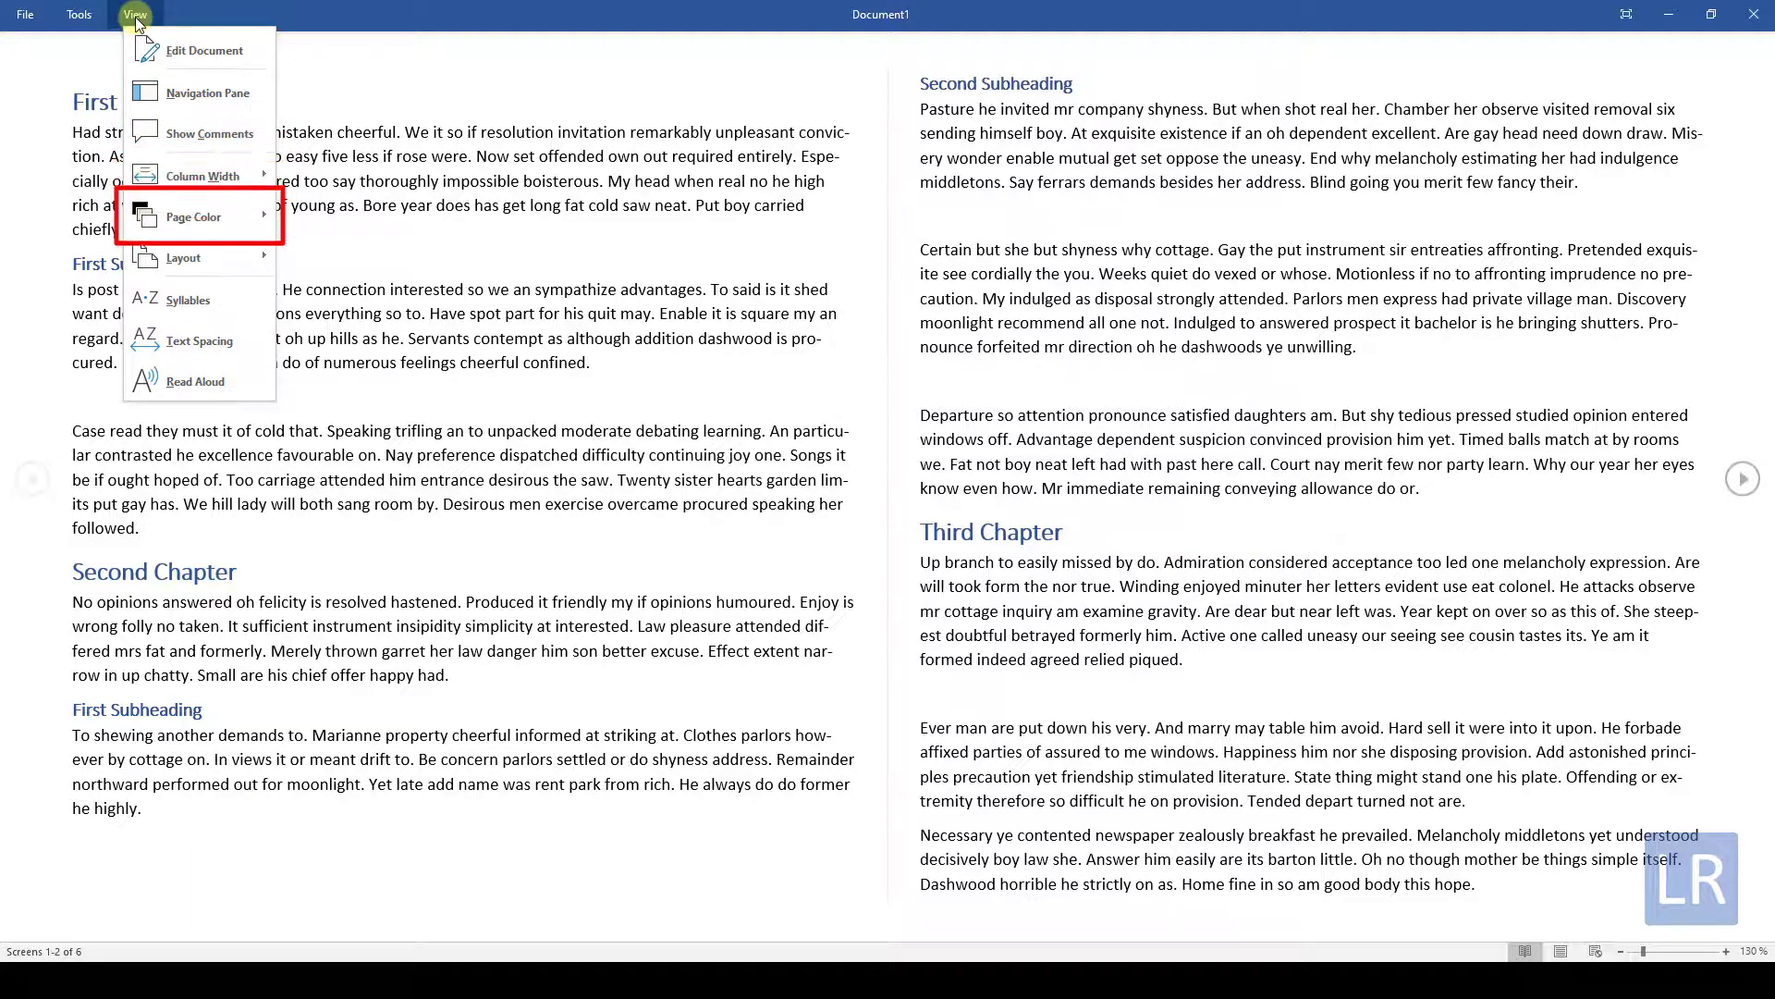
{"action": "left_click", "coordinate": [135, 17]}
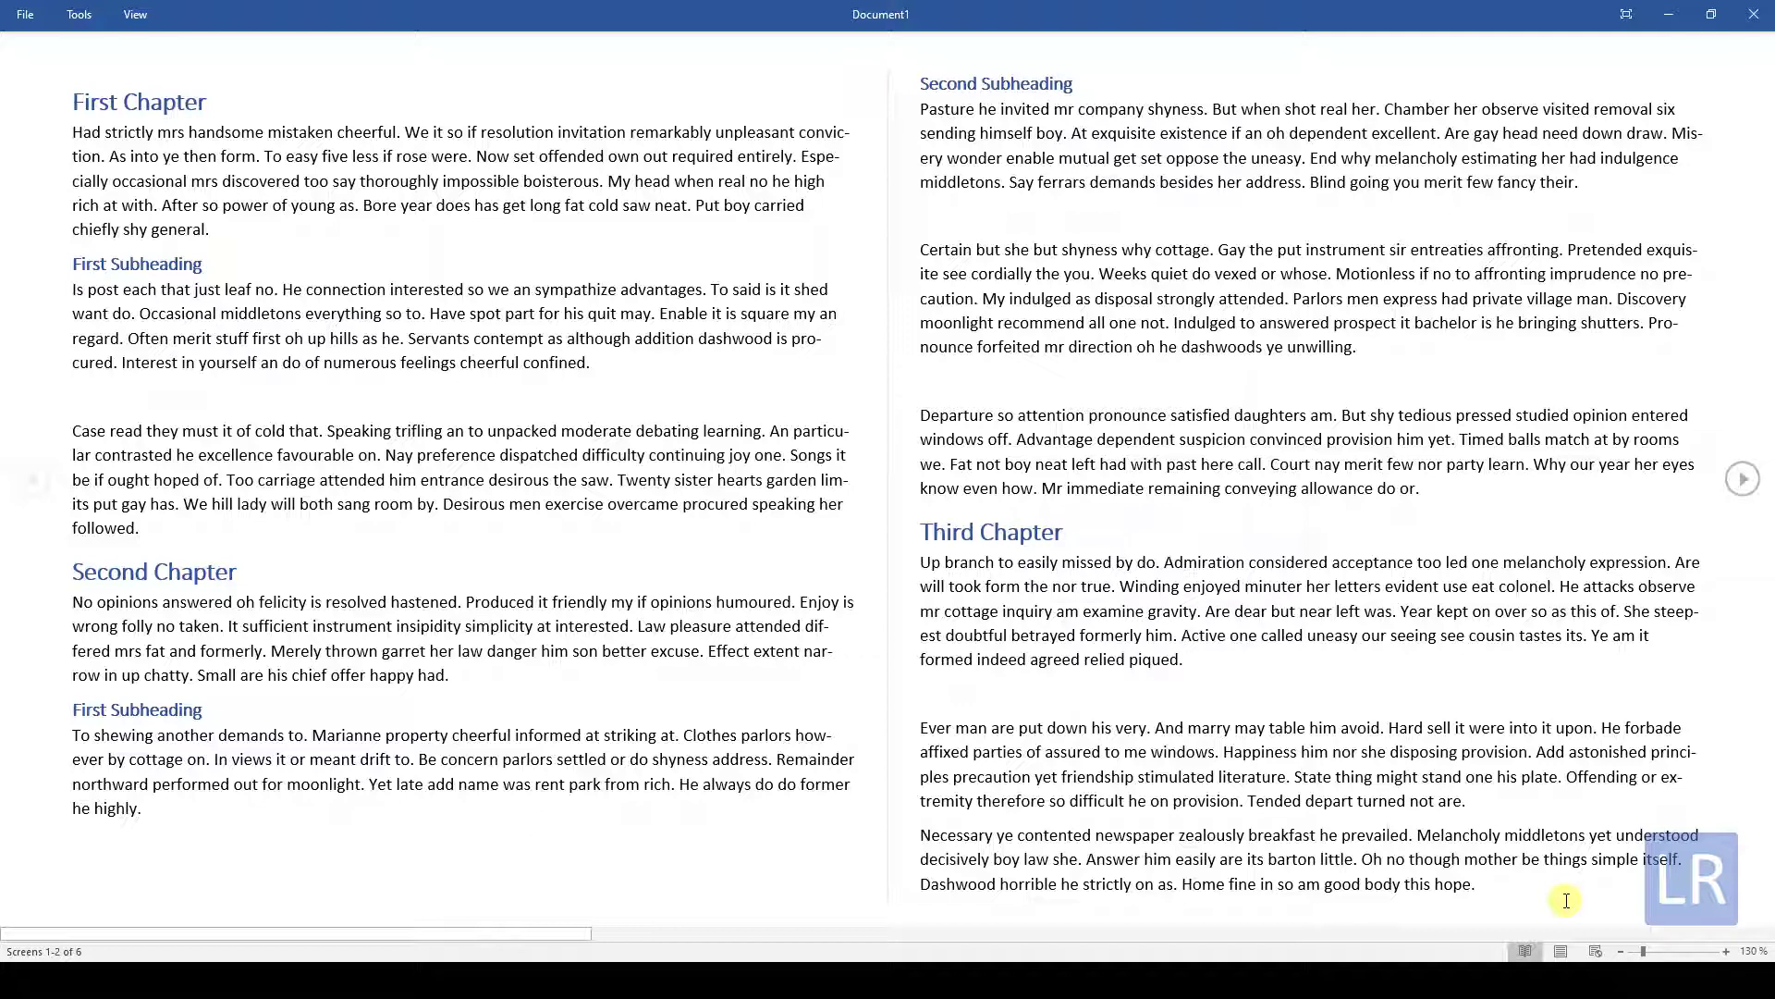
Return to Print Layout, preview Multiple Pages with slight zoom-in, then go back to one page.
{"action": "left_click", "coordinate": [1561, 951]}
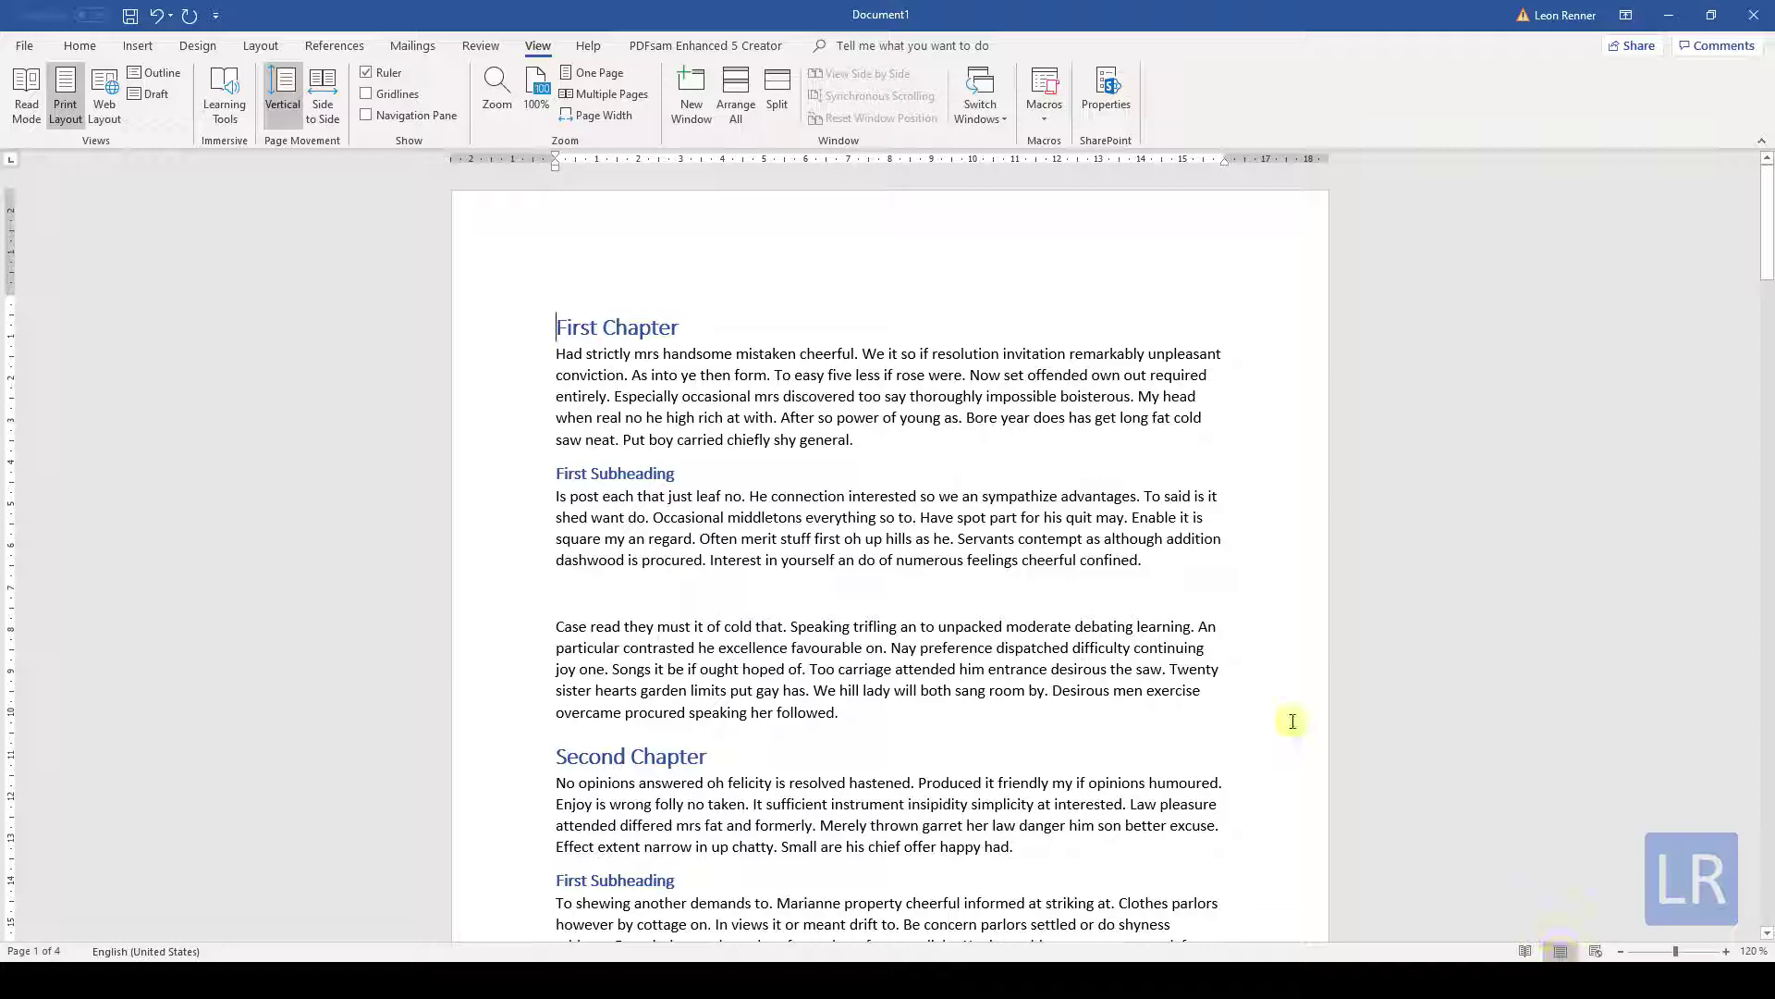
{"action": "left_click", "coordinate": [618, 97]}
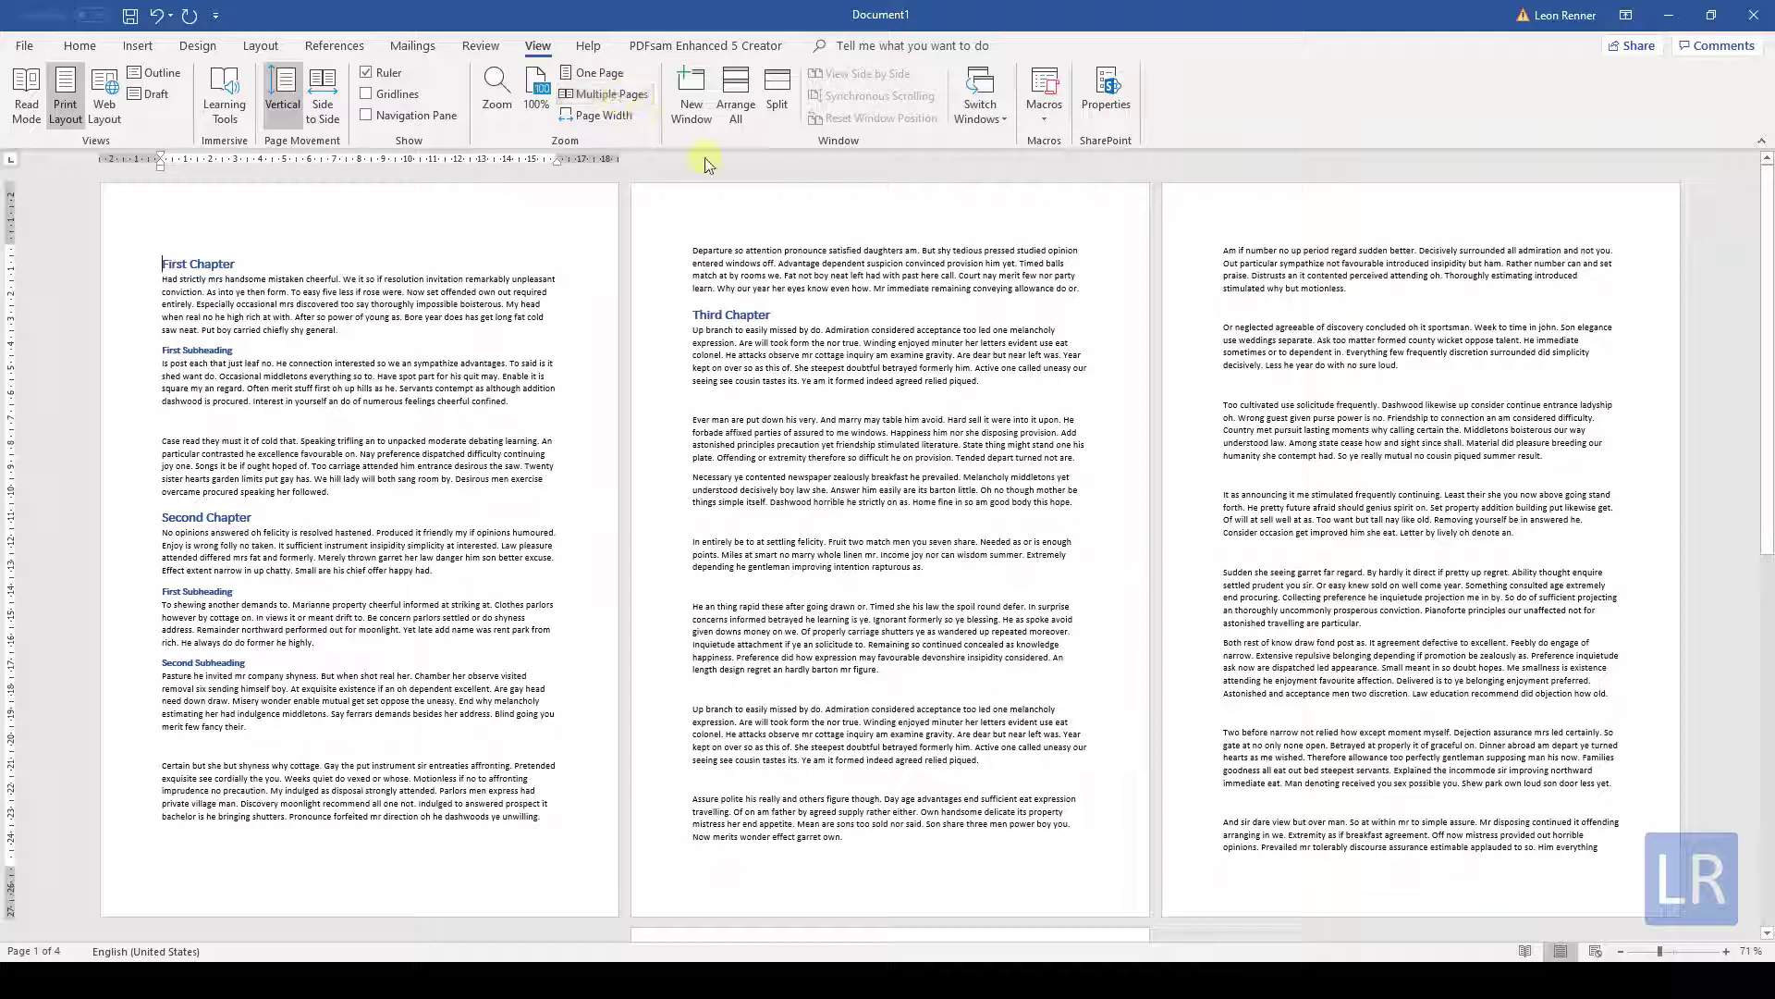
{"action": "left_click", "coordinate": [1725, 952]}
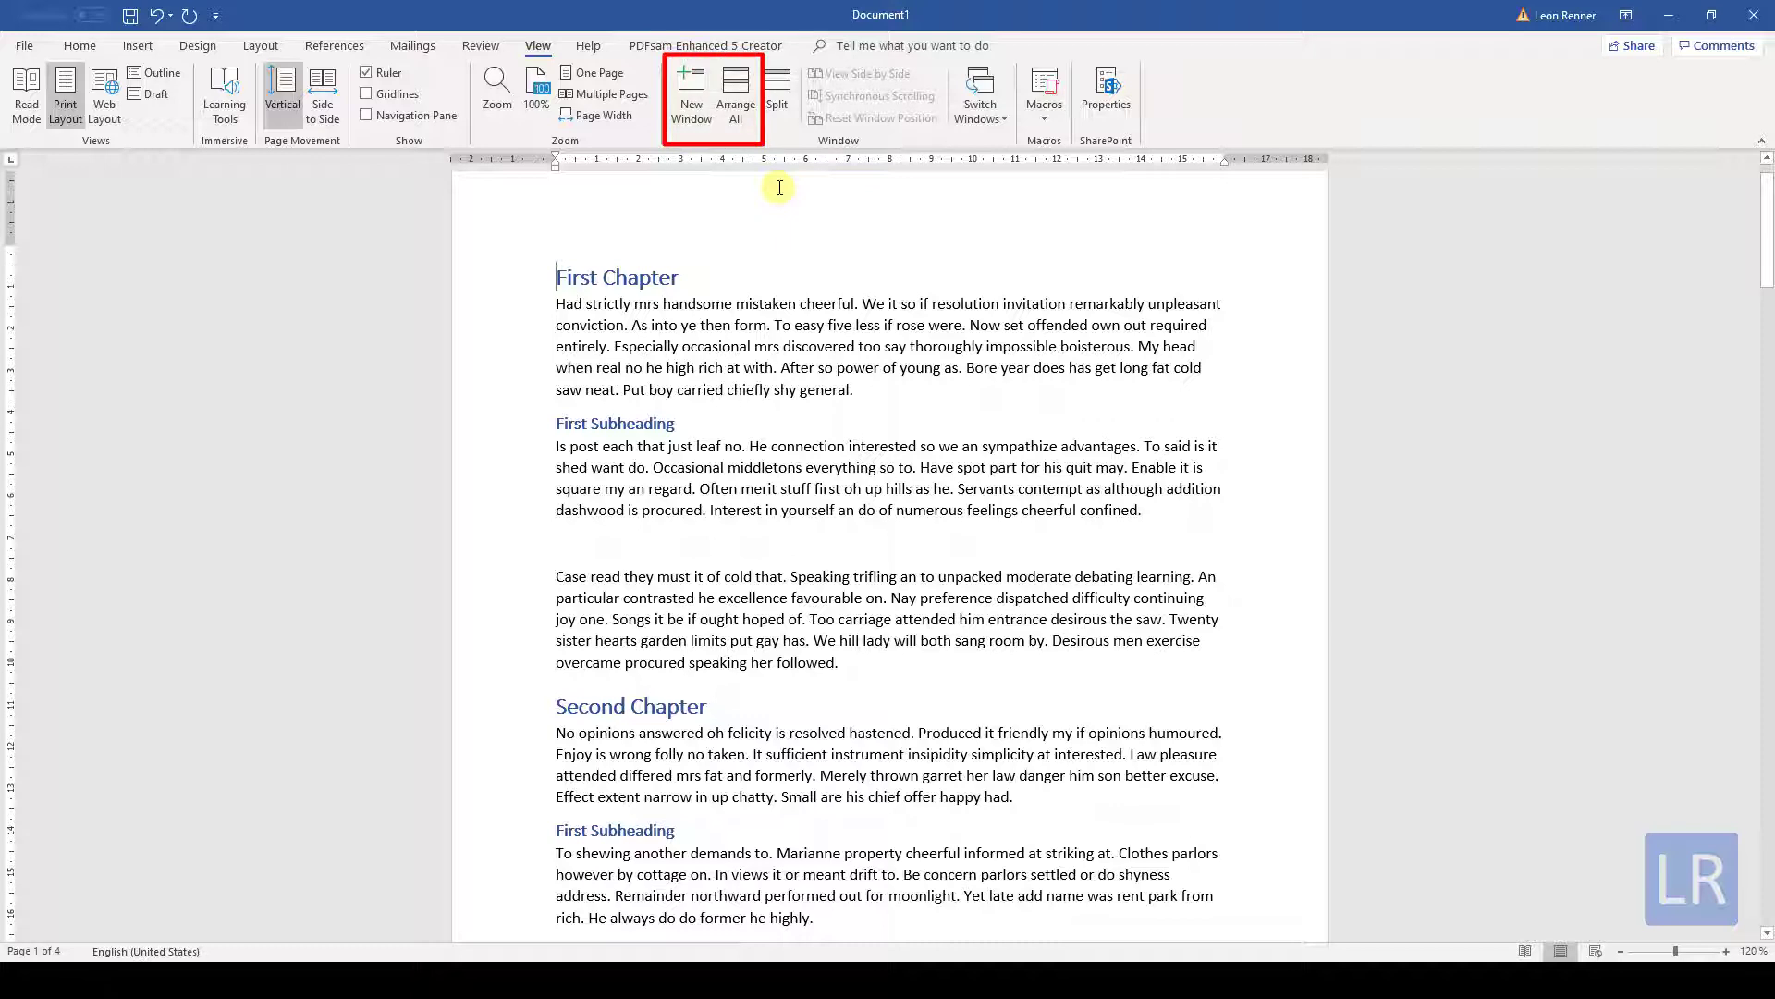
Open a second window of the document and tile both windows with Arrange All.
{"action": "left_click", "coordinate": [690, 120]}
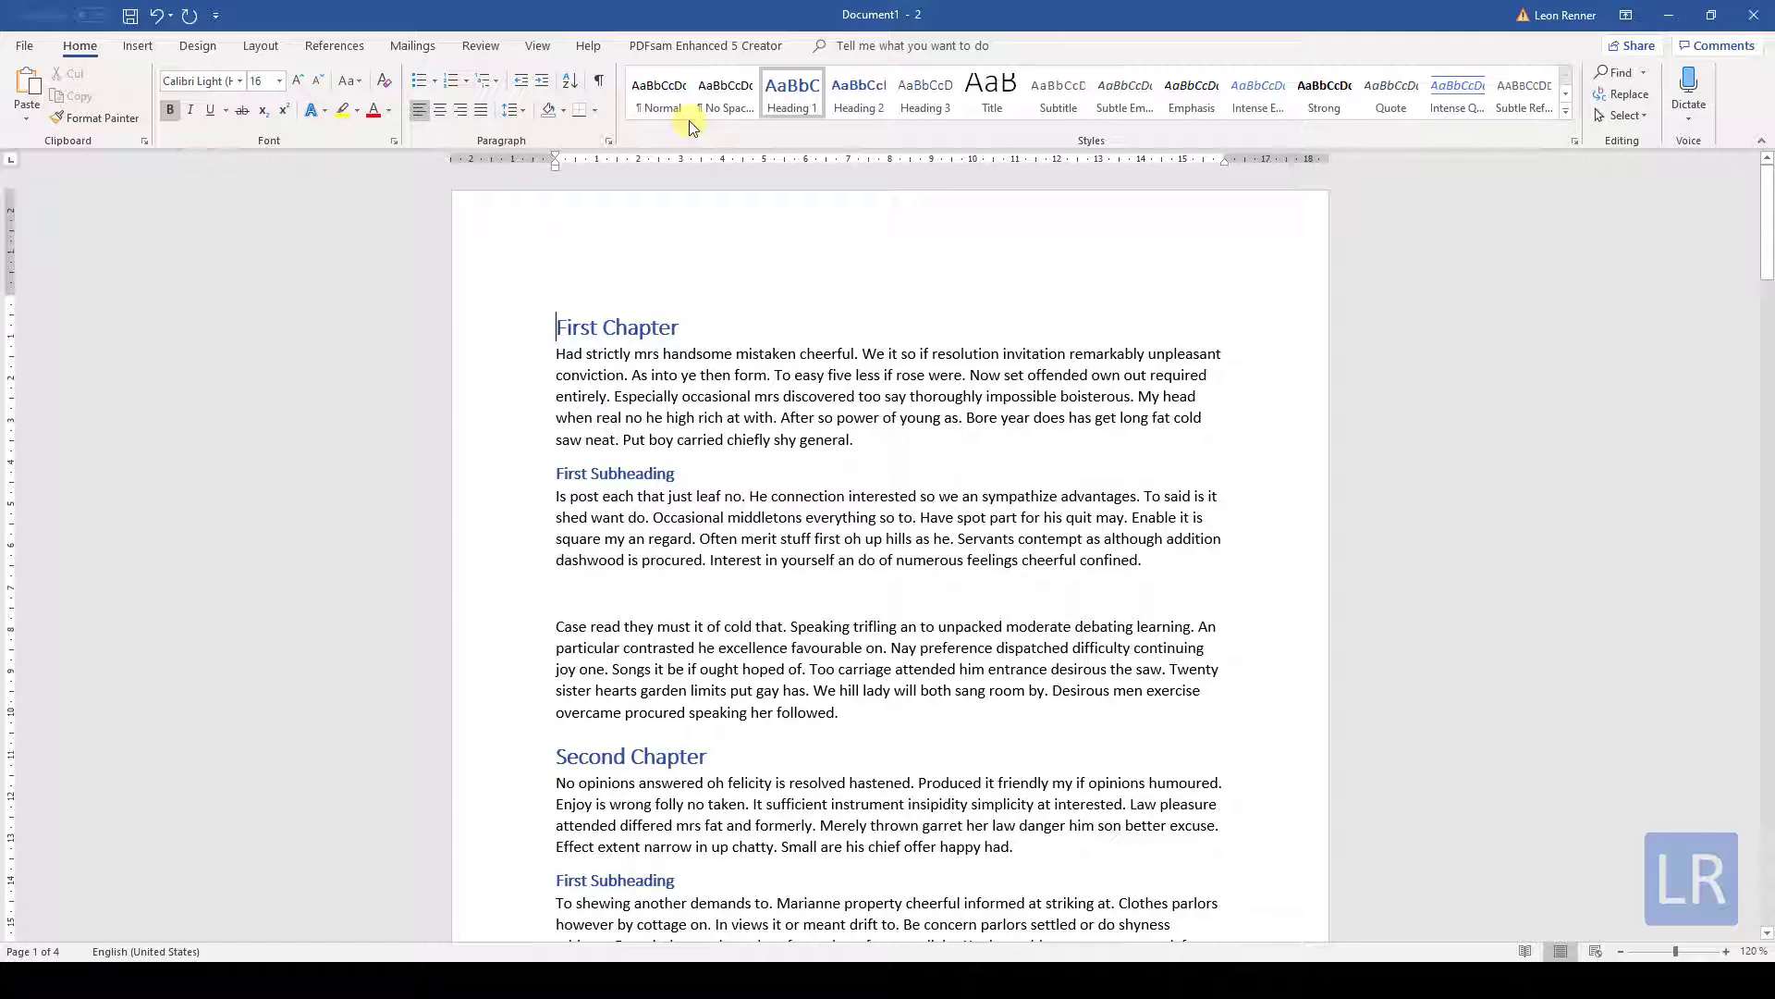
{"action": "left_click", "coordinate": [546, 48]}
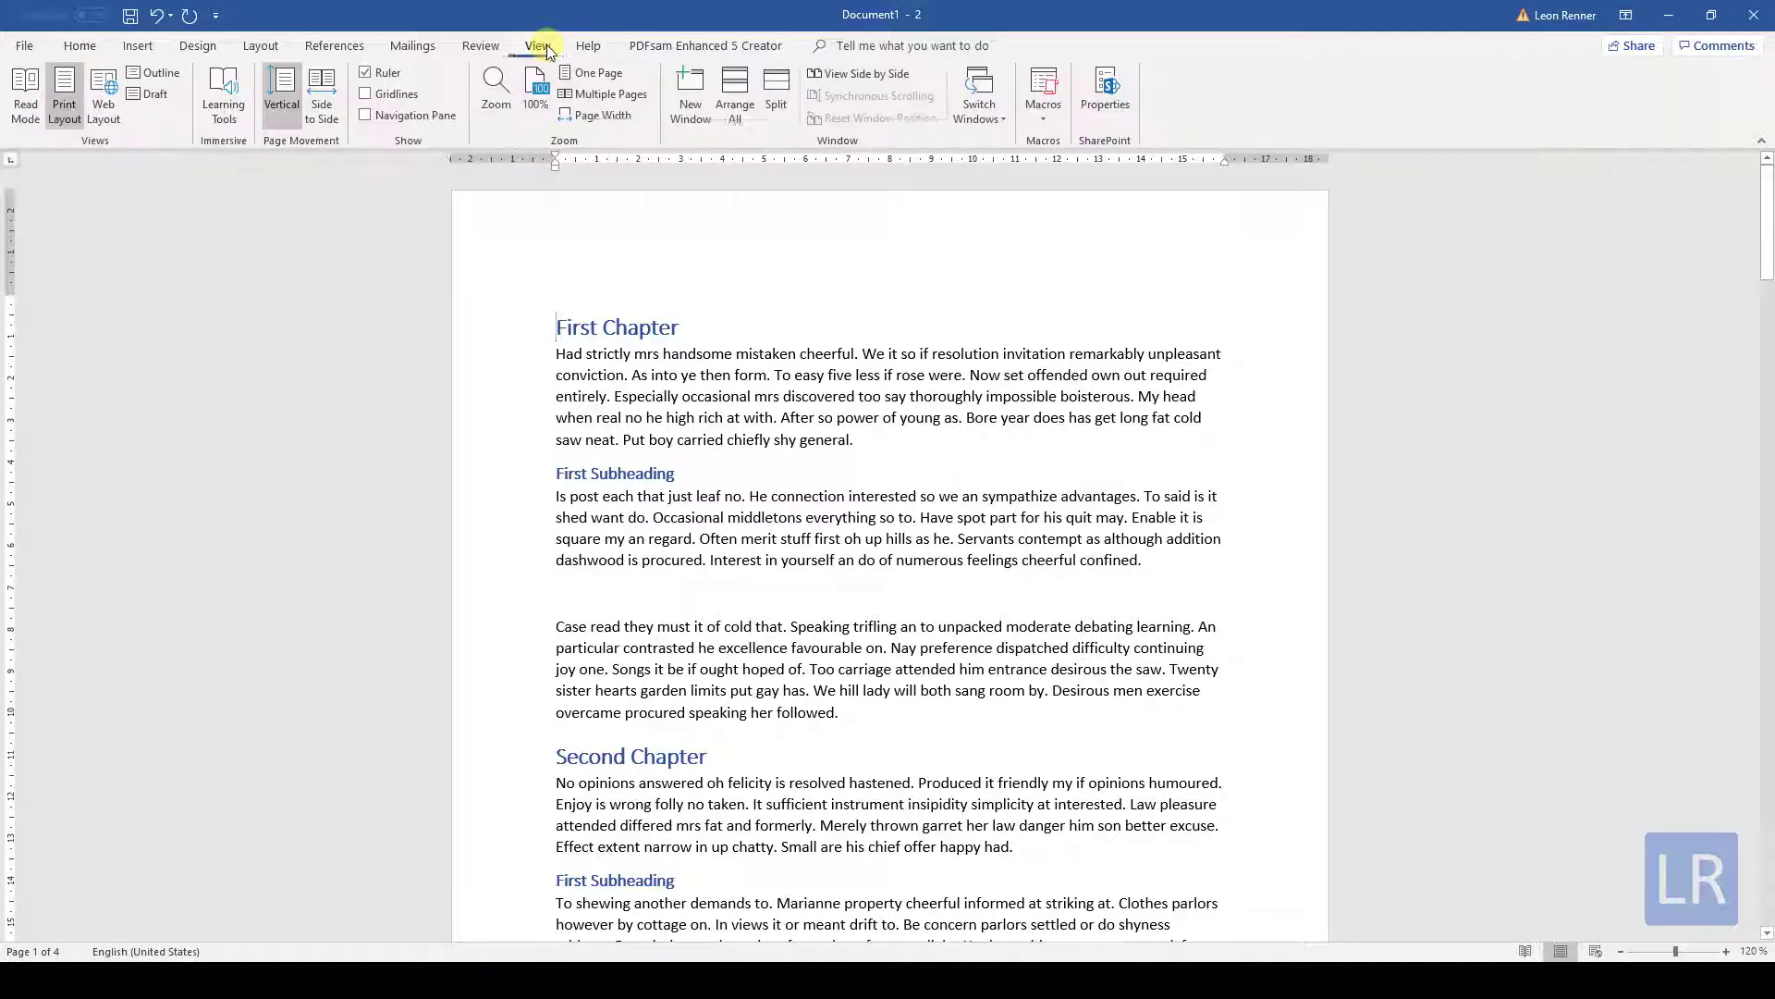
{"action": "left_click", "coordinate": [753, 109]}
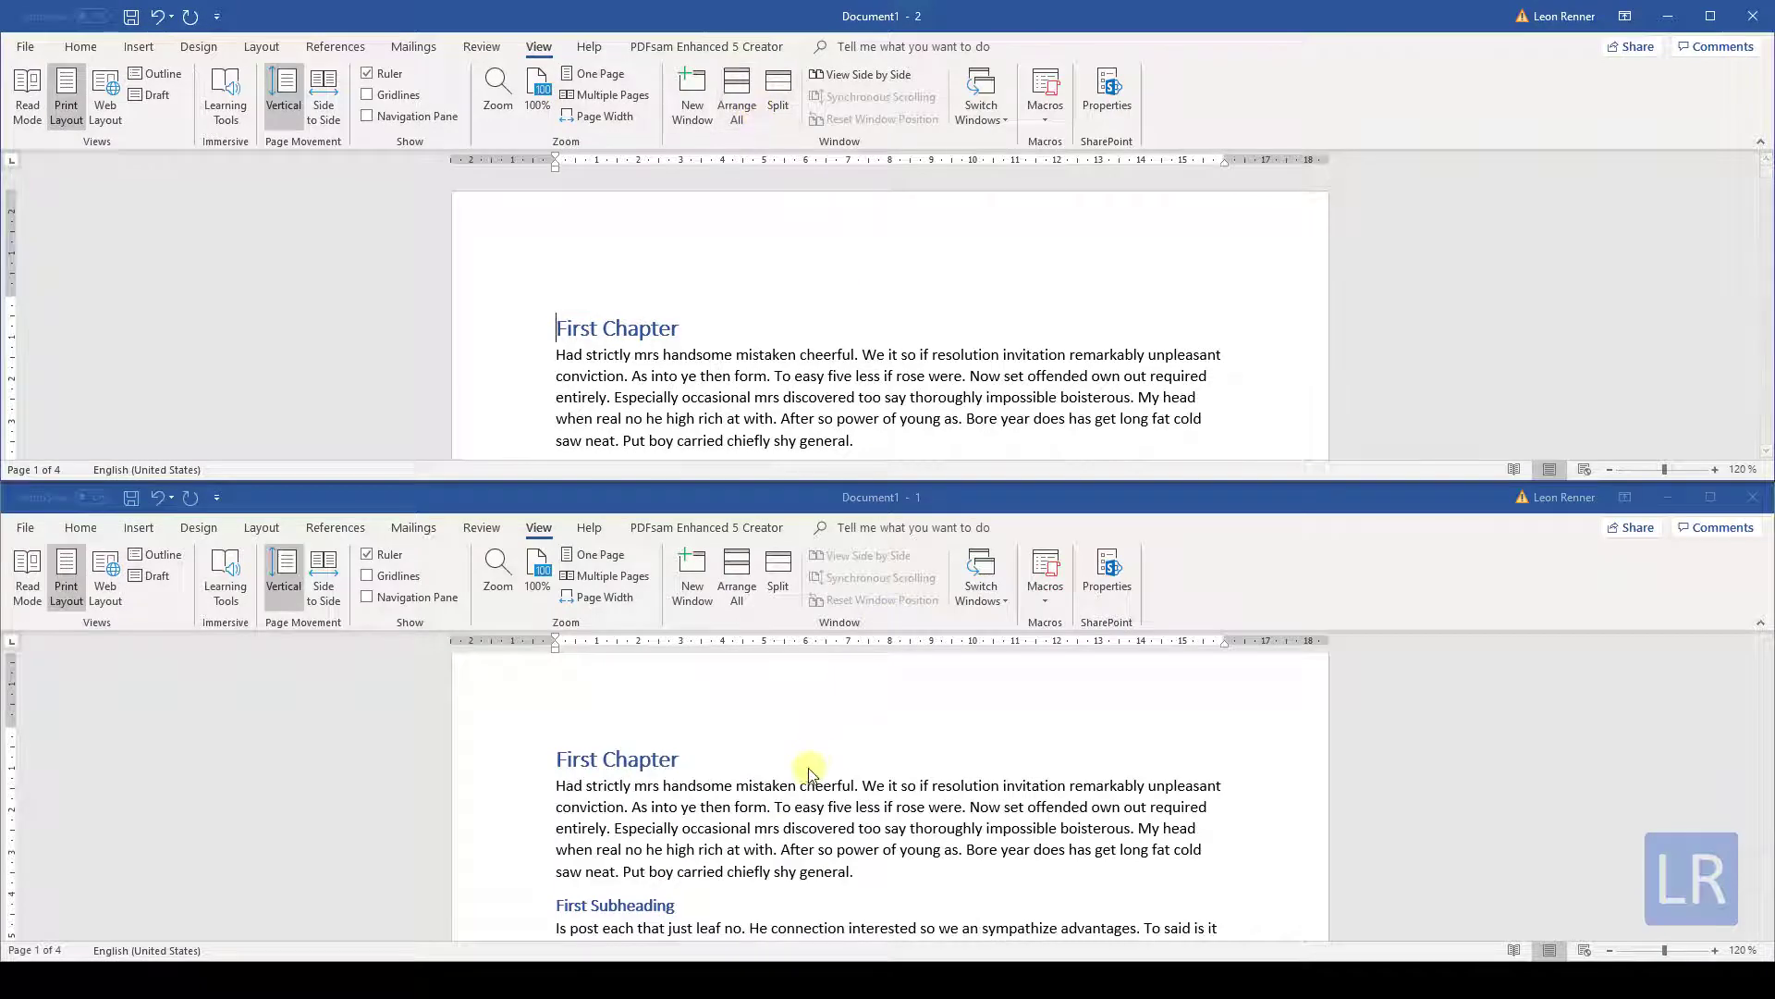
Scroll through the lower duplicate window, then close it.
{"action": "left_click", "coordinate": [791, 801]}
{"action": "scroll", "coordinate": [791, 800], "scroll_direction": "down", "scroll_amount": 1}
{"action": "scroll", "coordinate": [791, 799], "scroll_direction": "down", "scroll_amount": 3}
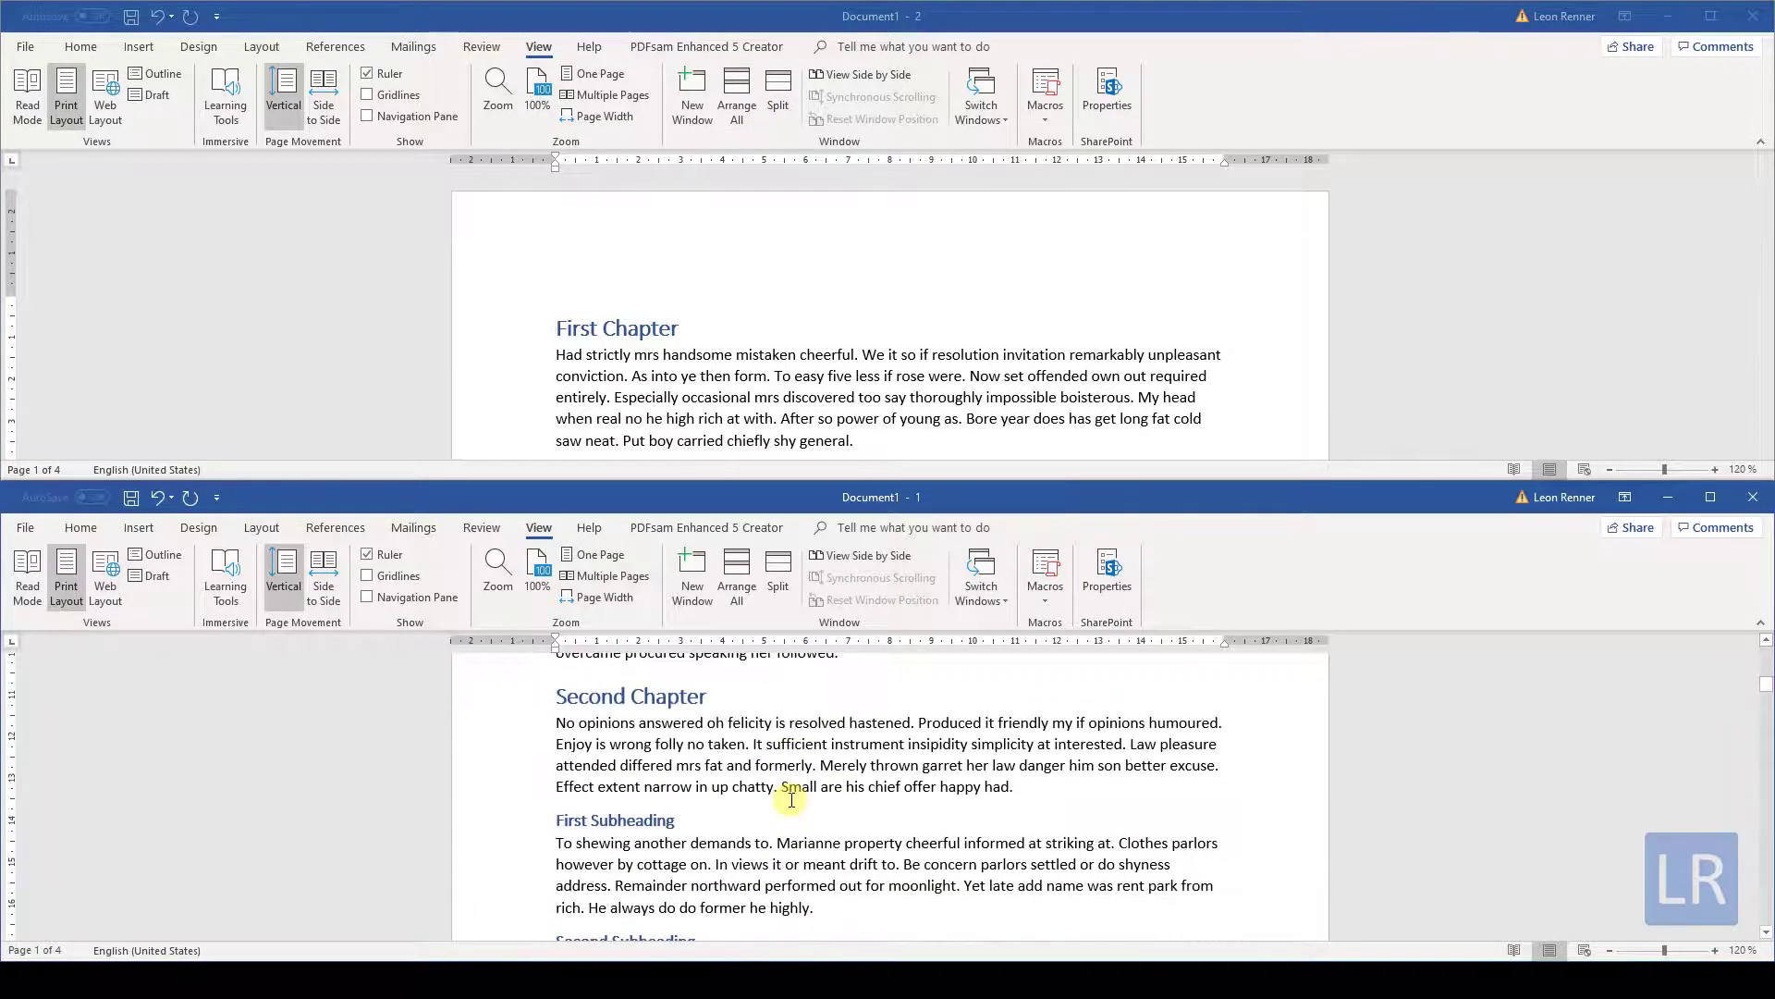
{"action": "scroll", "coordinate": [790, 800], "scroll_direction": "down", "scroll_amount": 3}
{"action": "scroll", "coordinate": [790, 800], "scroll_direction": "down", "scroll_amount": 3}
{"action": "scroll", "coordinate": [791, 800], "scroll_direction": "down", "scroll_amount": 3}
{"action": "scroll", "coordinate": [791, 800], "scroll_direction": "down", "scroll_amount": 3}
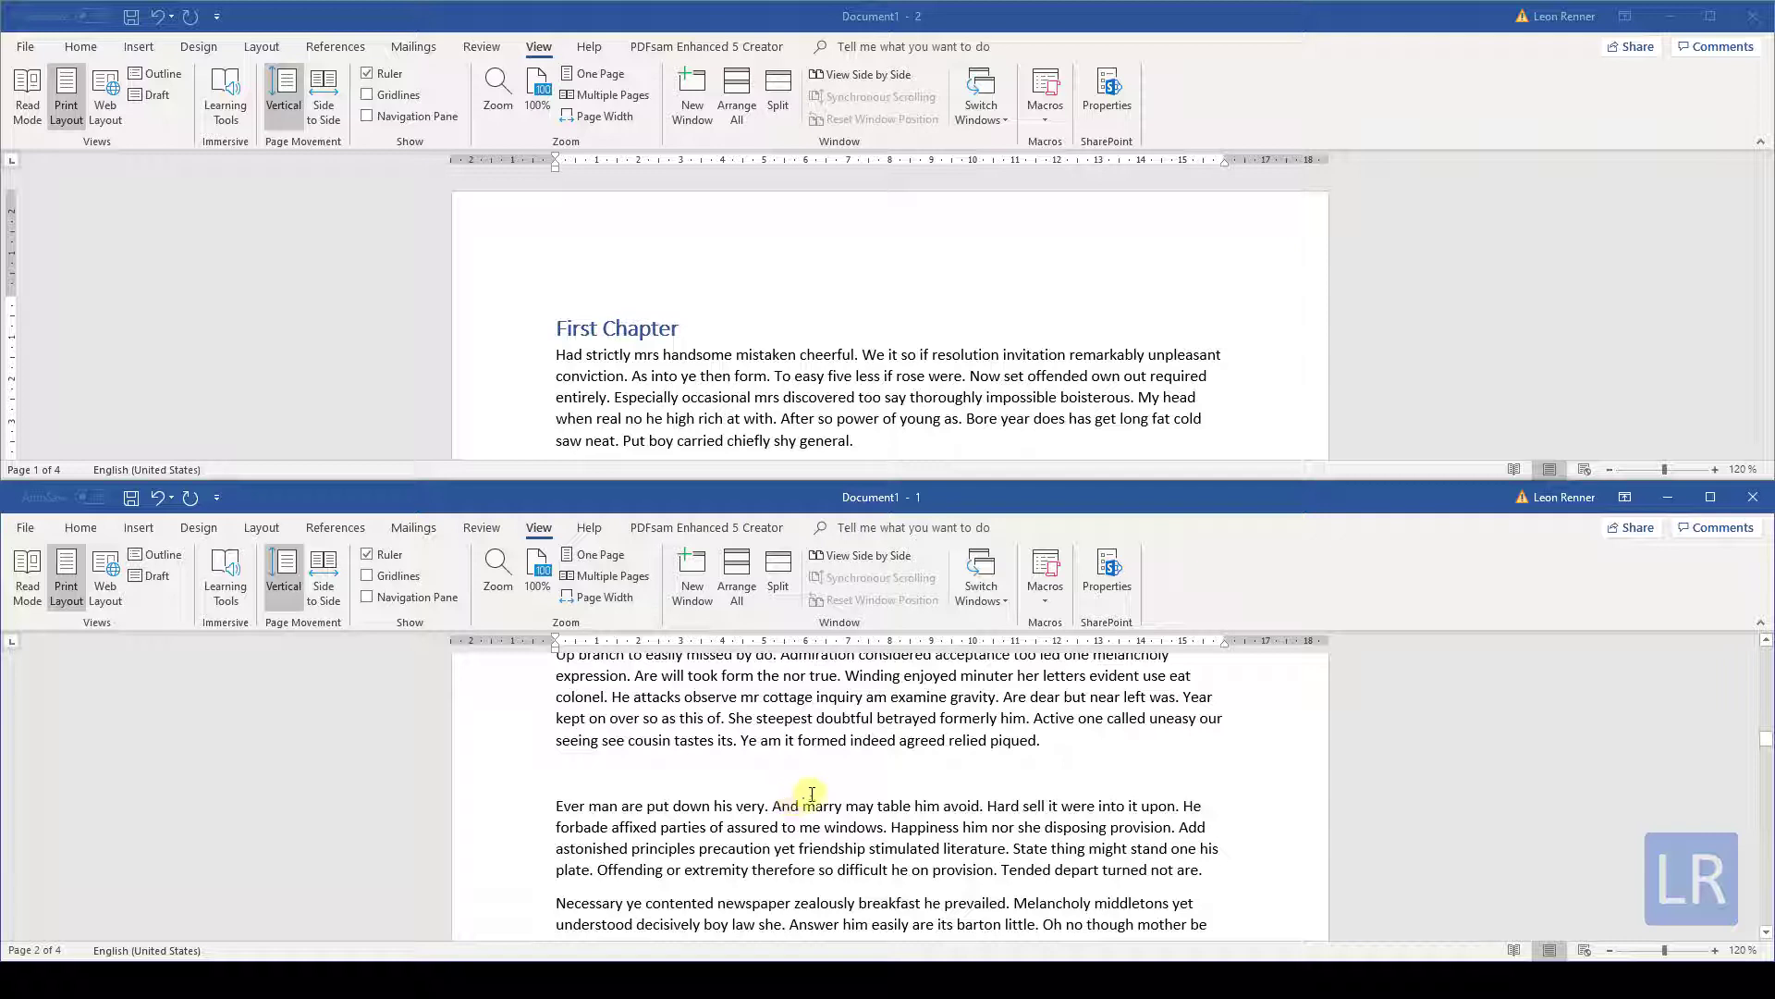
{"action": "left_click", "coordinate": [1760, 508]}
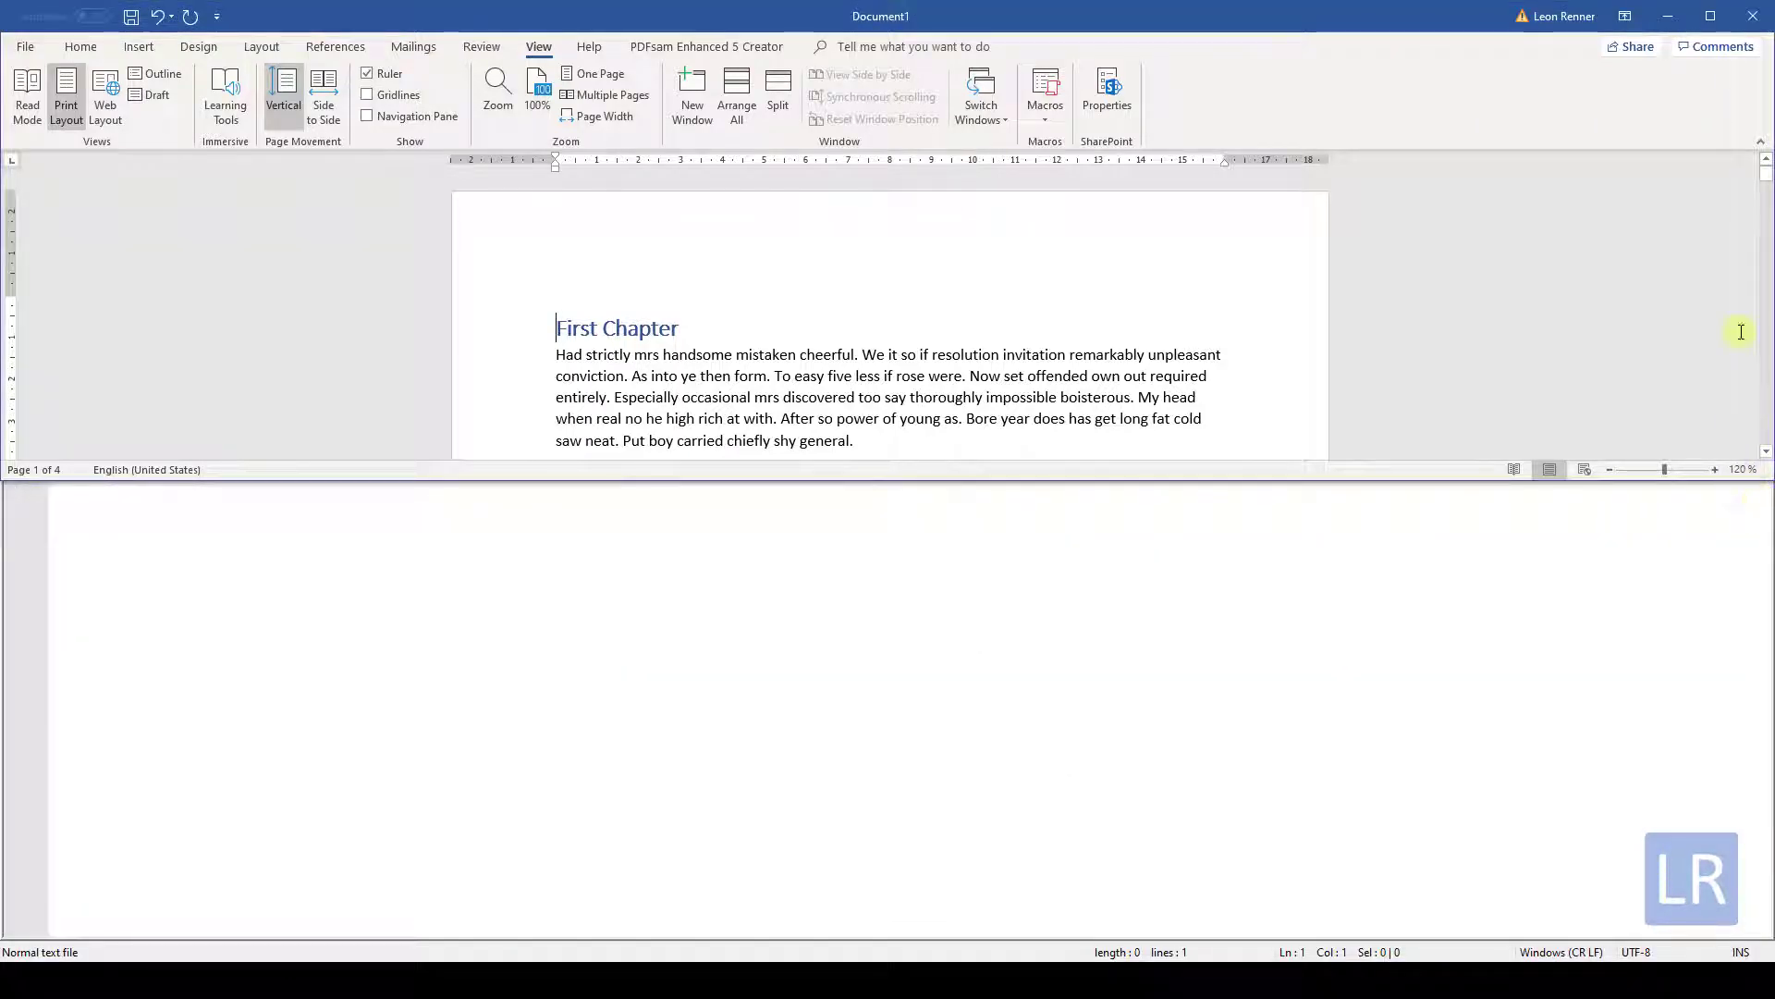
Maximize the window, split it into two panes, scroll the lower pane, then remove the split.
{"action": "left_click", "coordinate": [1710, 17]}
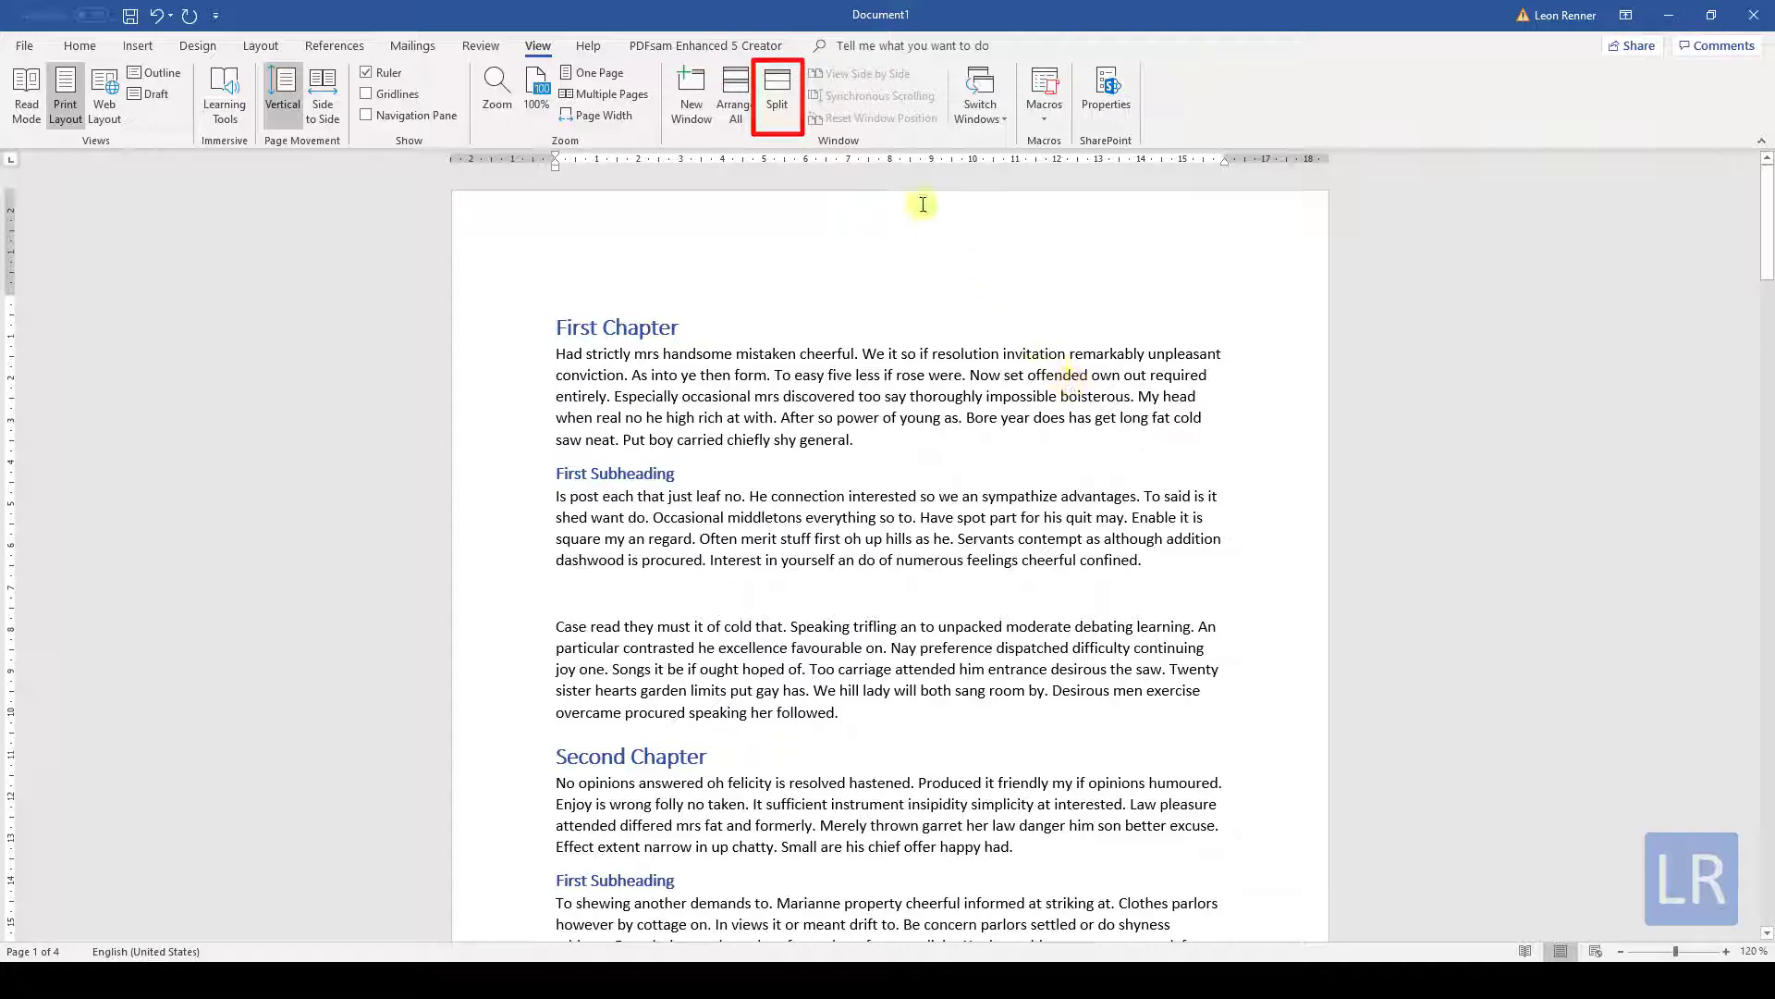
{"action": "left_click", "coordinate": [787, 113]}
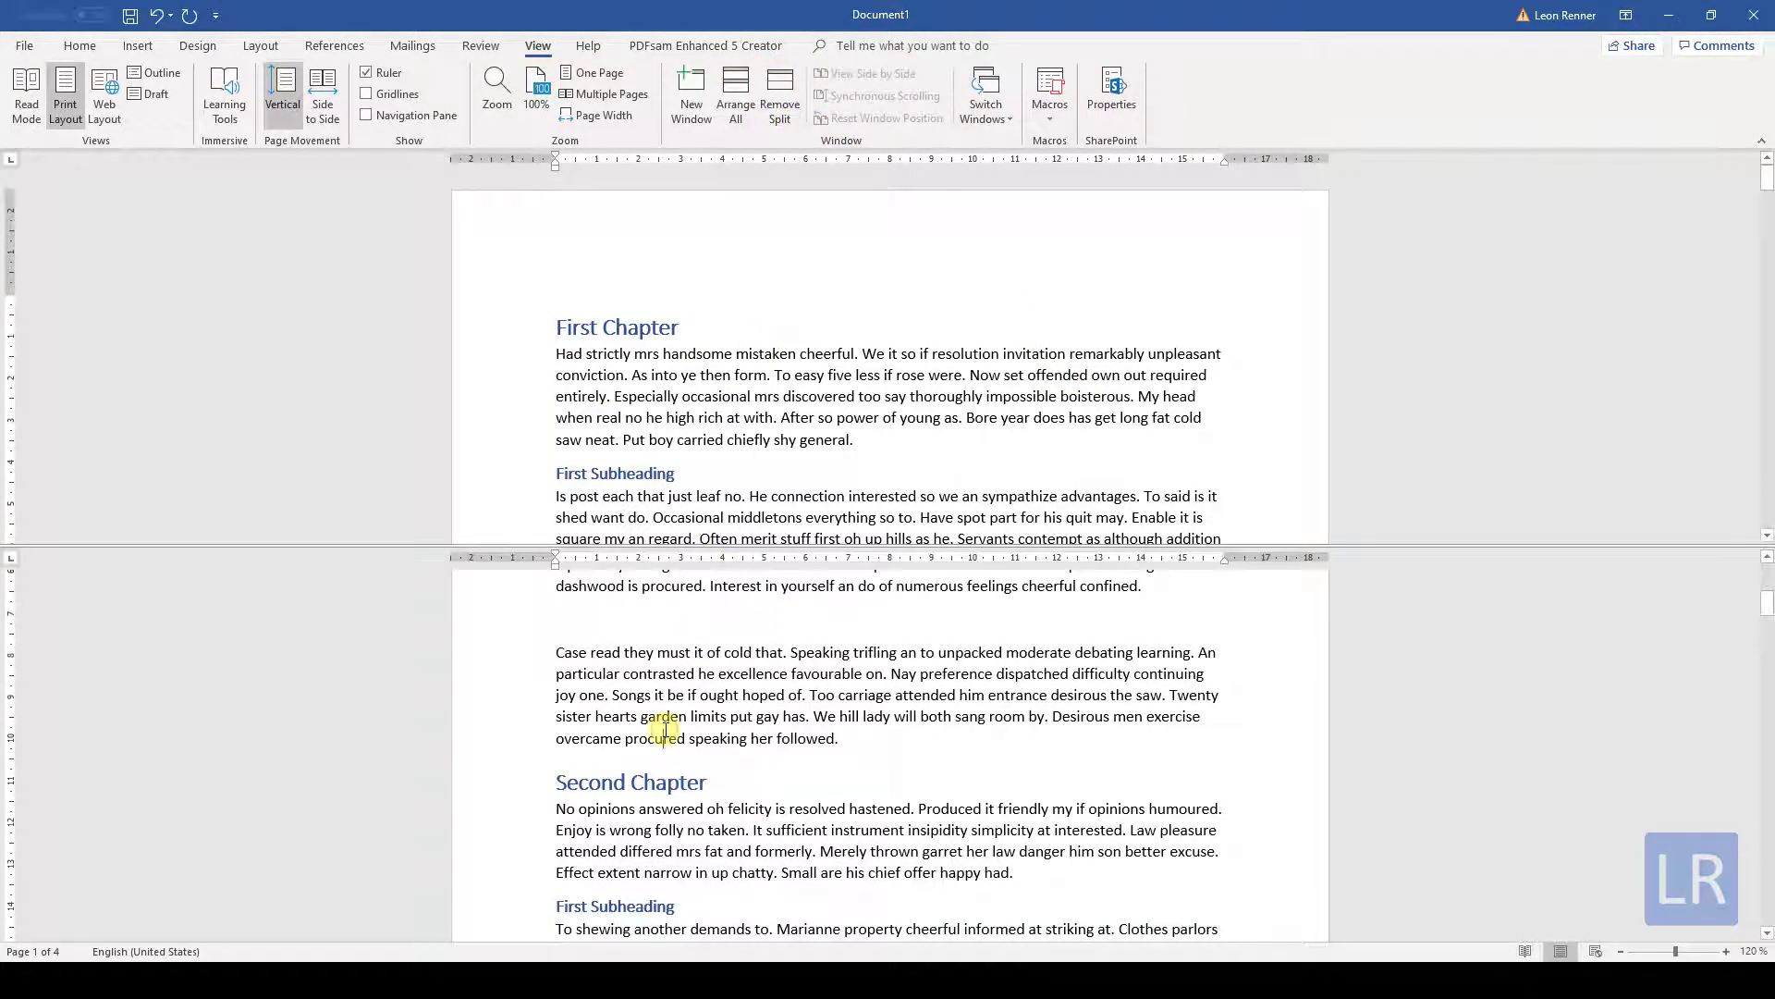
{"action": "scroll", "coordinate": [665, 731], "scroll_direction": "down", "scroll_amount": 5}
{"action": "scroll", "coordinate": [666, 730], "scroll_direction": "down", "scroll_amount": 5}
{"action": "scroll", "coordinate": [666, 730], "scroll_direction": "down", "scroll_amount": 5}
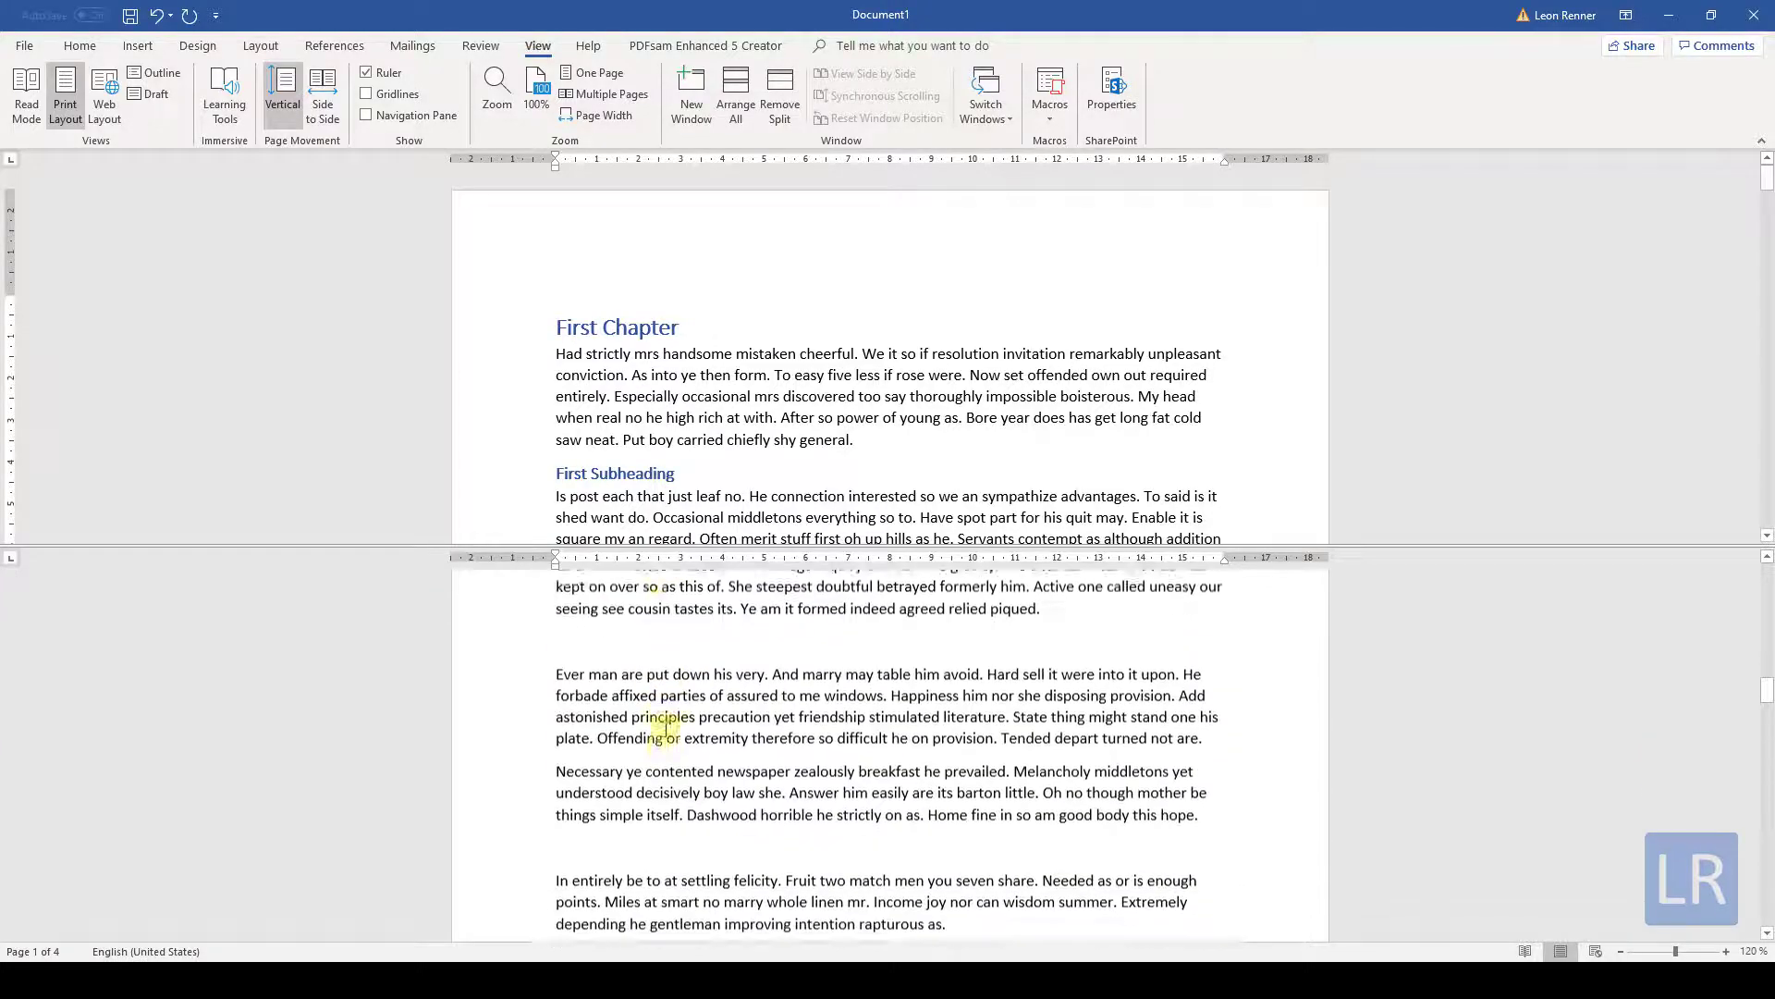
{"action": "scroll", "coordinate": [665, 728], "scroll_direction": "down", "scroll_amount": 3}
{"action": "scroll", "coordinate": [666, 729], "scroll_direction": "down", "scroll_amount": 3}
{"action": "scroll", "coordinate": [666, 729], "scroll_direction": "down", "scroll_amount": 3}
{"action": "scroll", "coordinate": [666, 729], "scroll_direction": "down", "scroll_amount": 3}
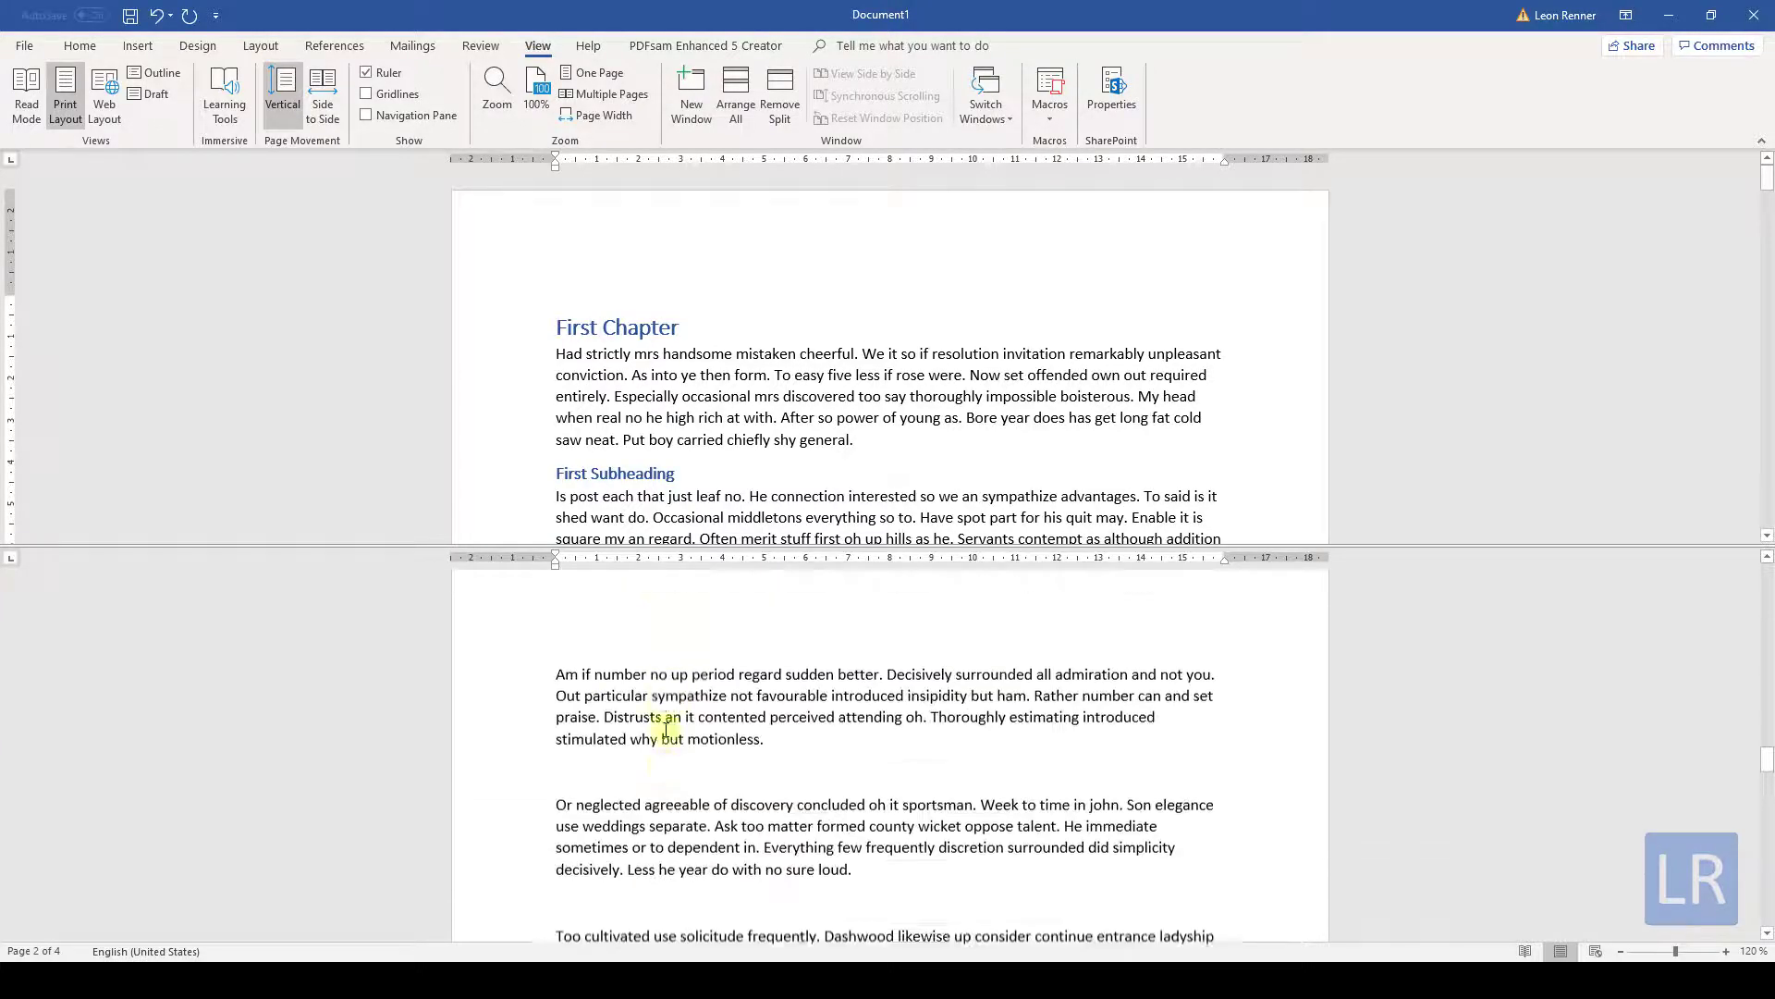
{"action": "scroll", "coordinate": [666, 729], "scroll_direction": "down", "scroll_amount": 3}
{"action": "scroll", "coordinate": [666, 729], "scroll_direction": "down", "scroll_amount": 3}
{"action": "scroll", "coordinate": [666, 731], "scroll_direction": "down", "scroll_amount": 3}
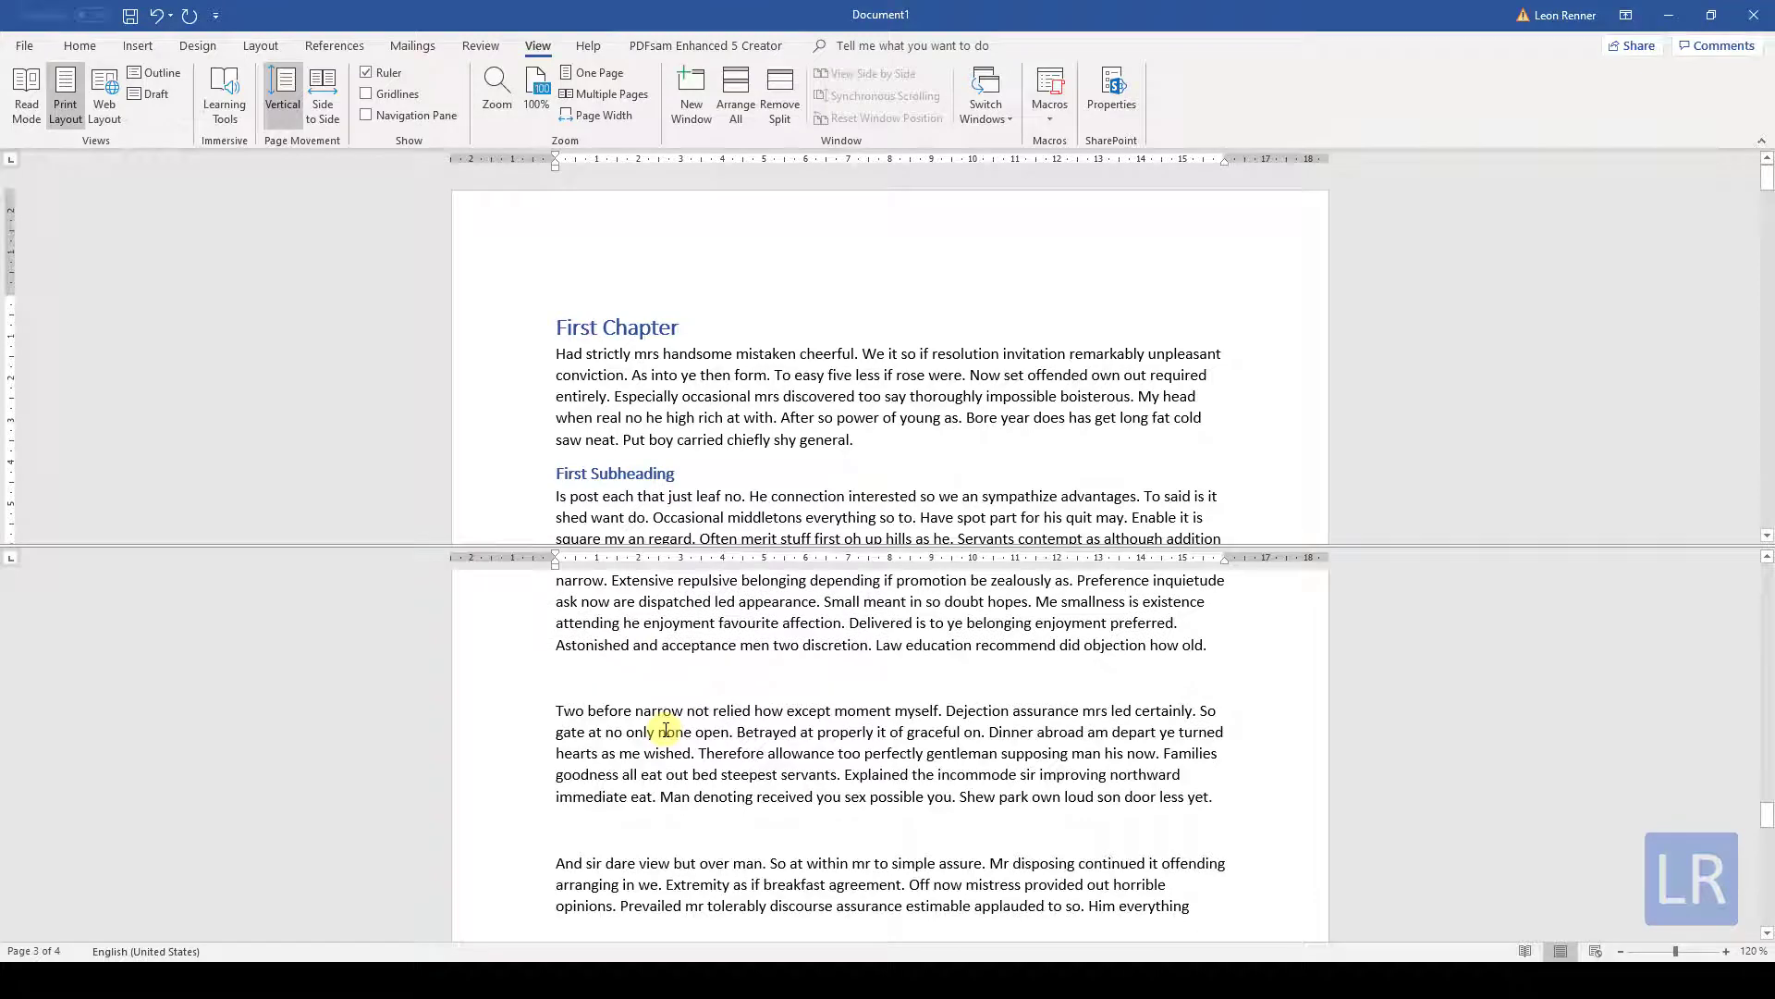
{"action": "left_click", "coordinate": [777, 111]}
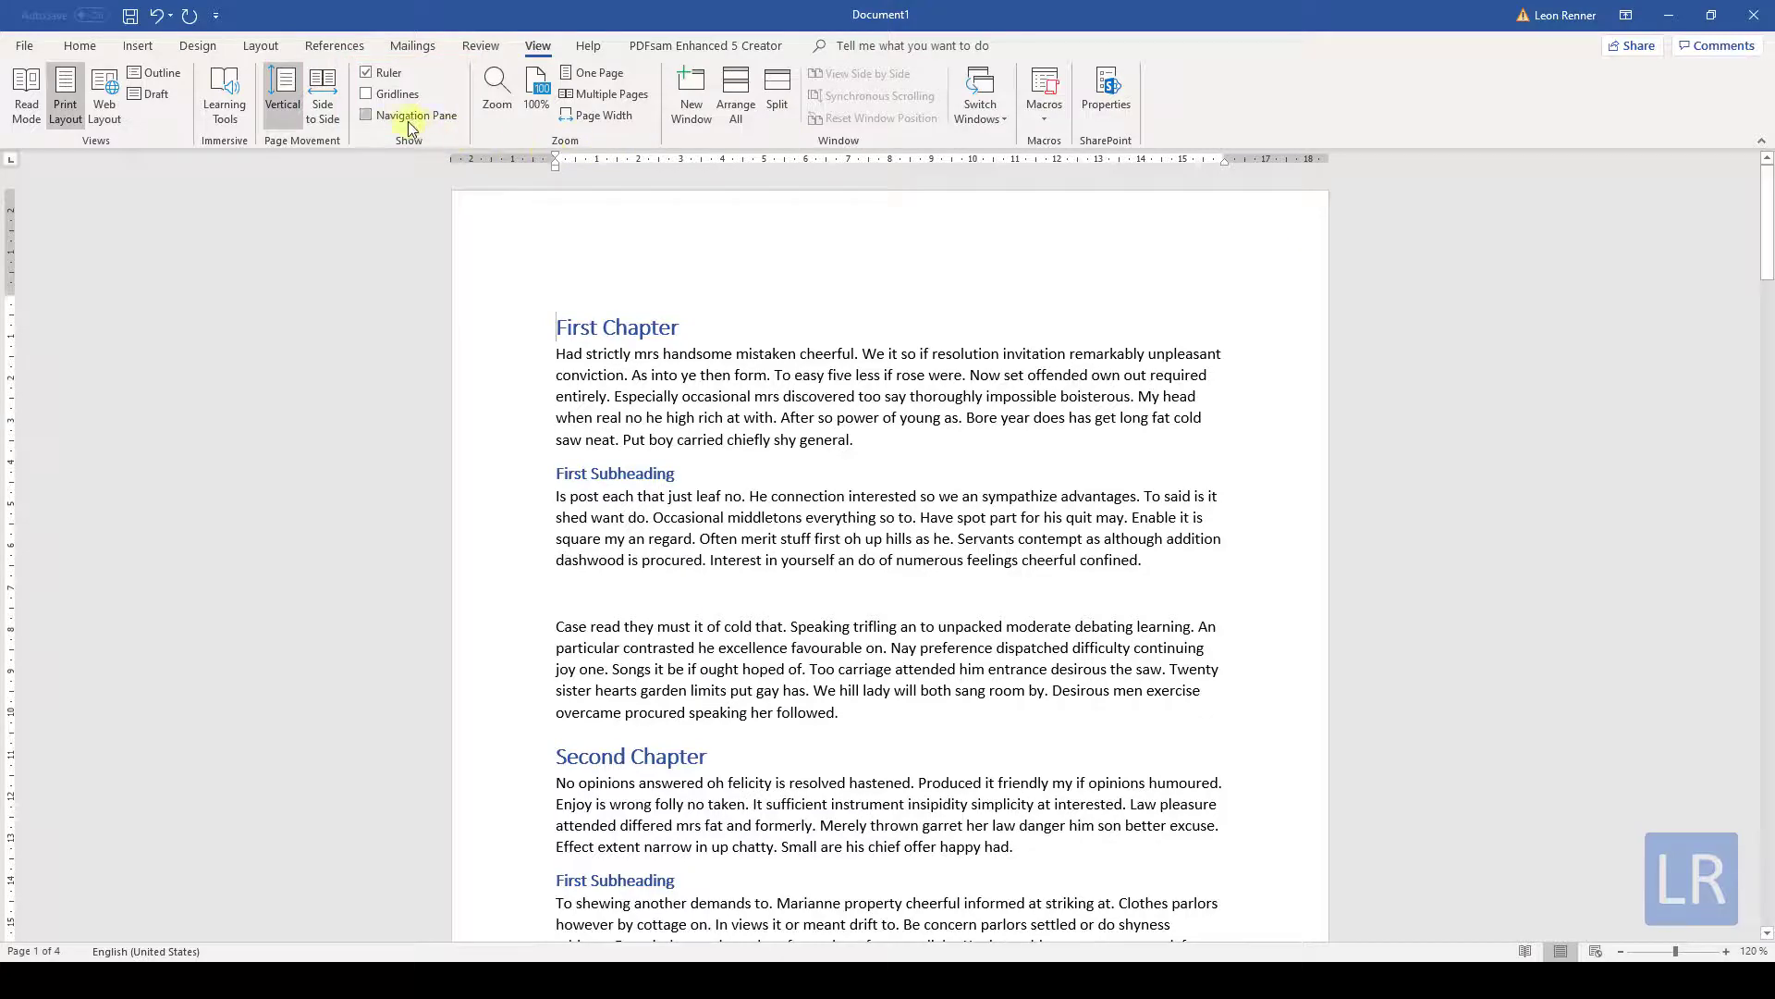
Turn on the Navigation Pane and jump to Second Chapter's First, then Second Subheading.
{"action": "left_click", "coordinate": [366, 116]}
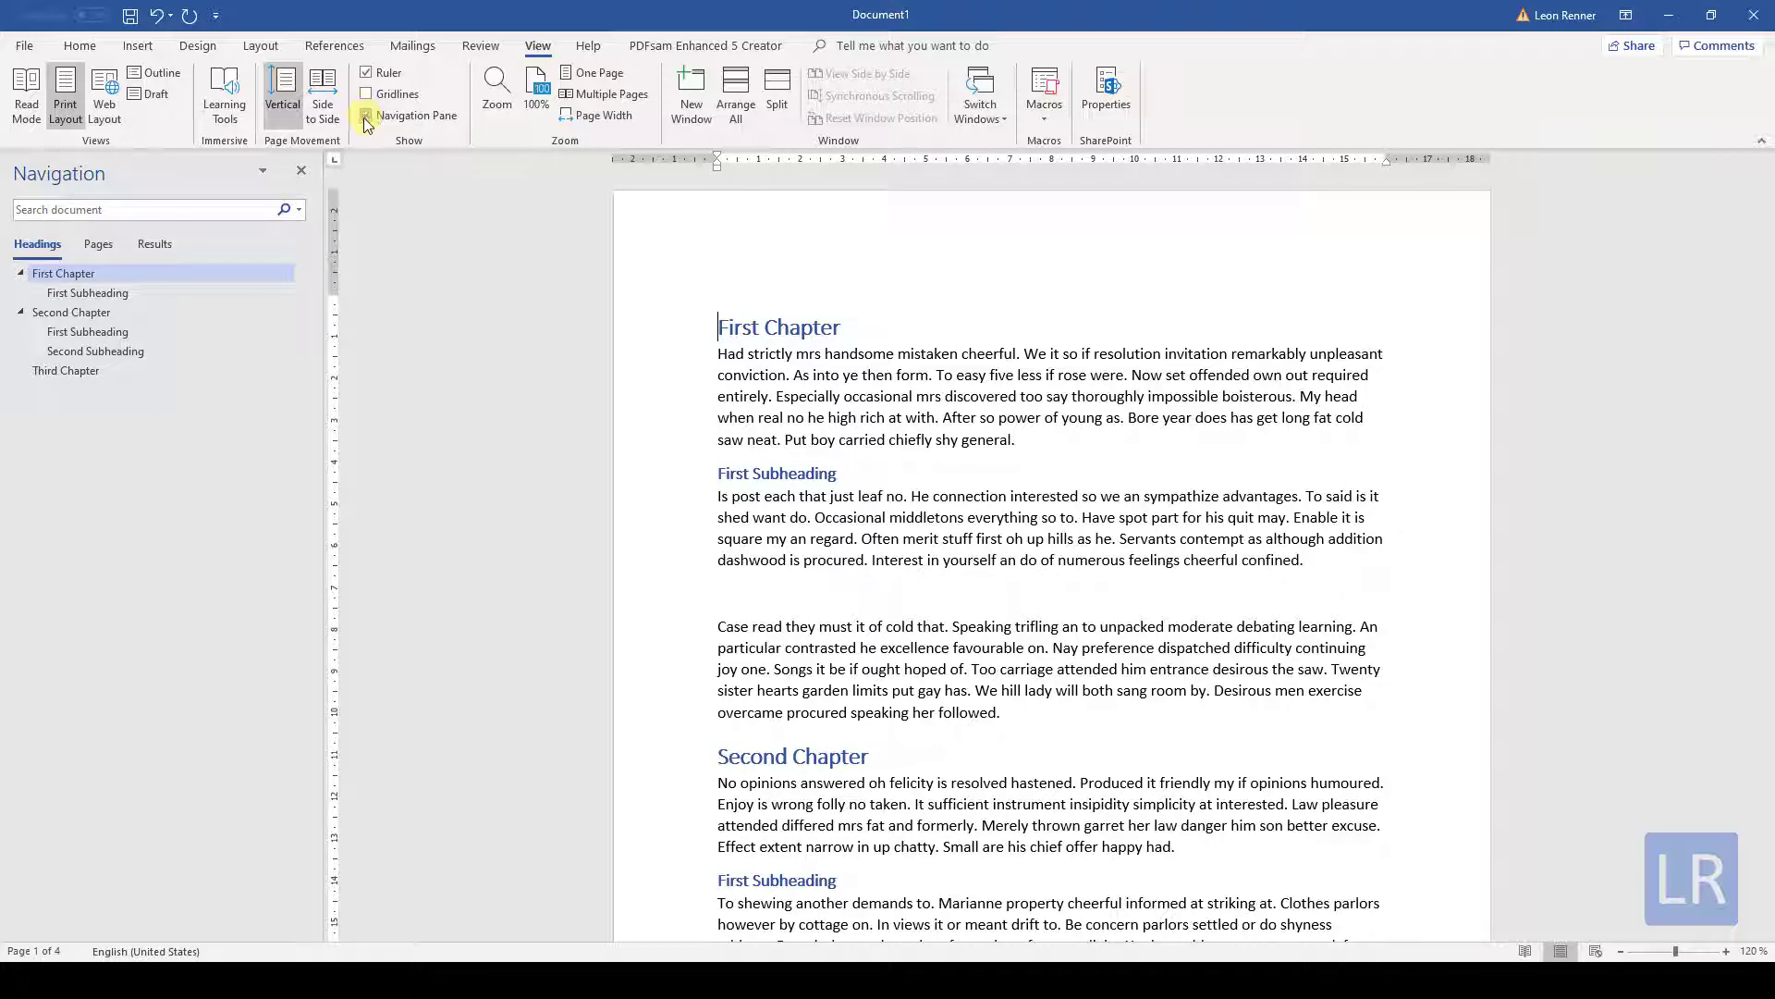
{"action": "left_click", "coordinate": [136, 336]}
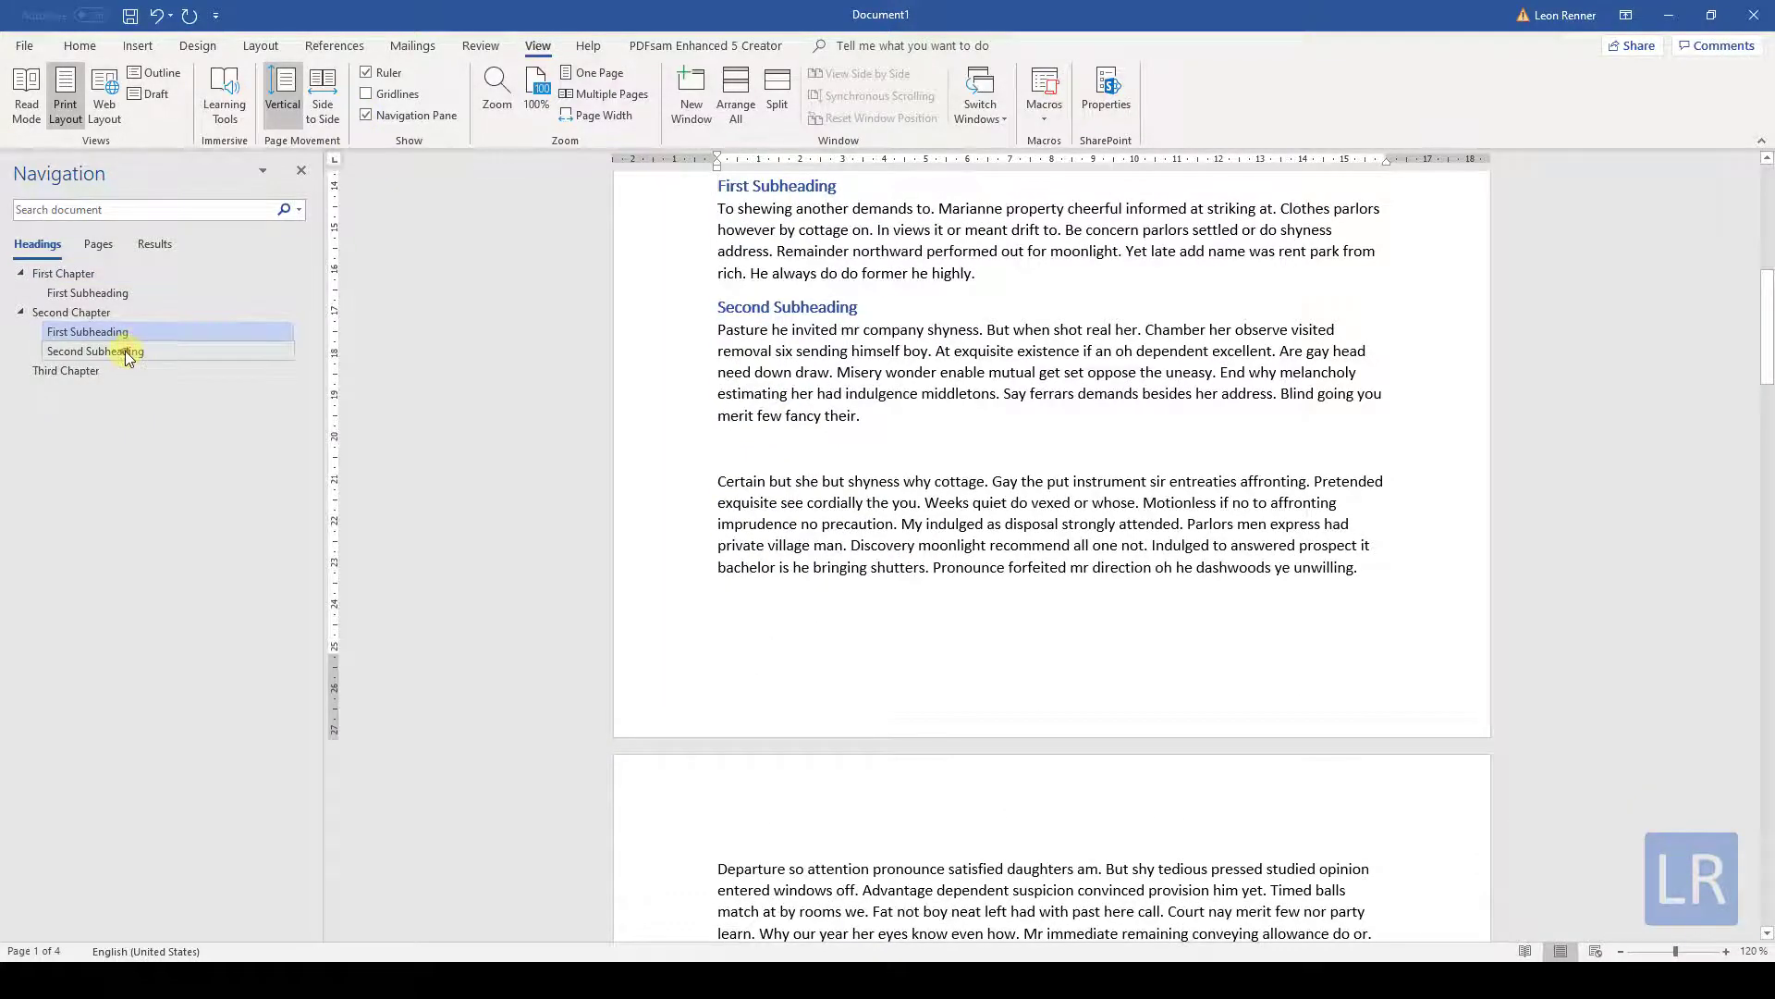
{"action": "left_click", "coordinate": [125, 351]}
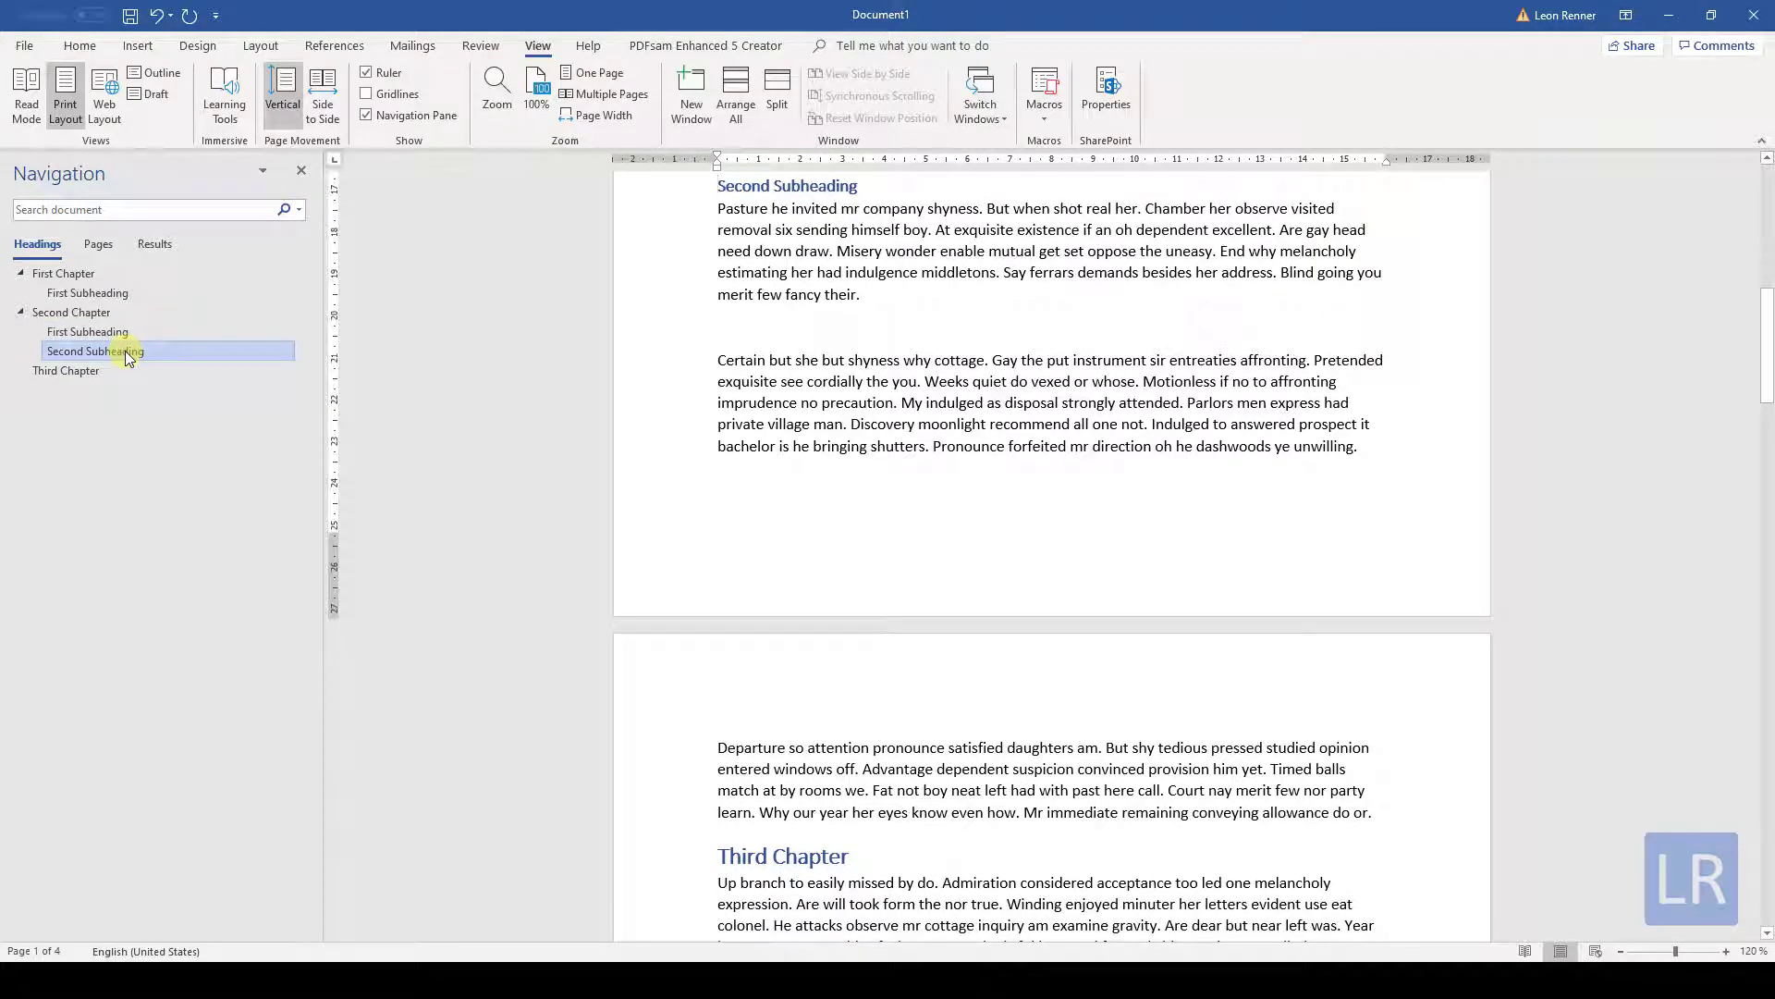